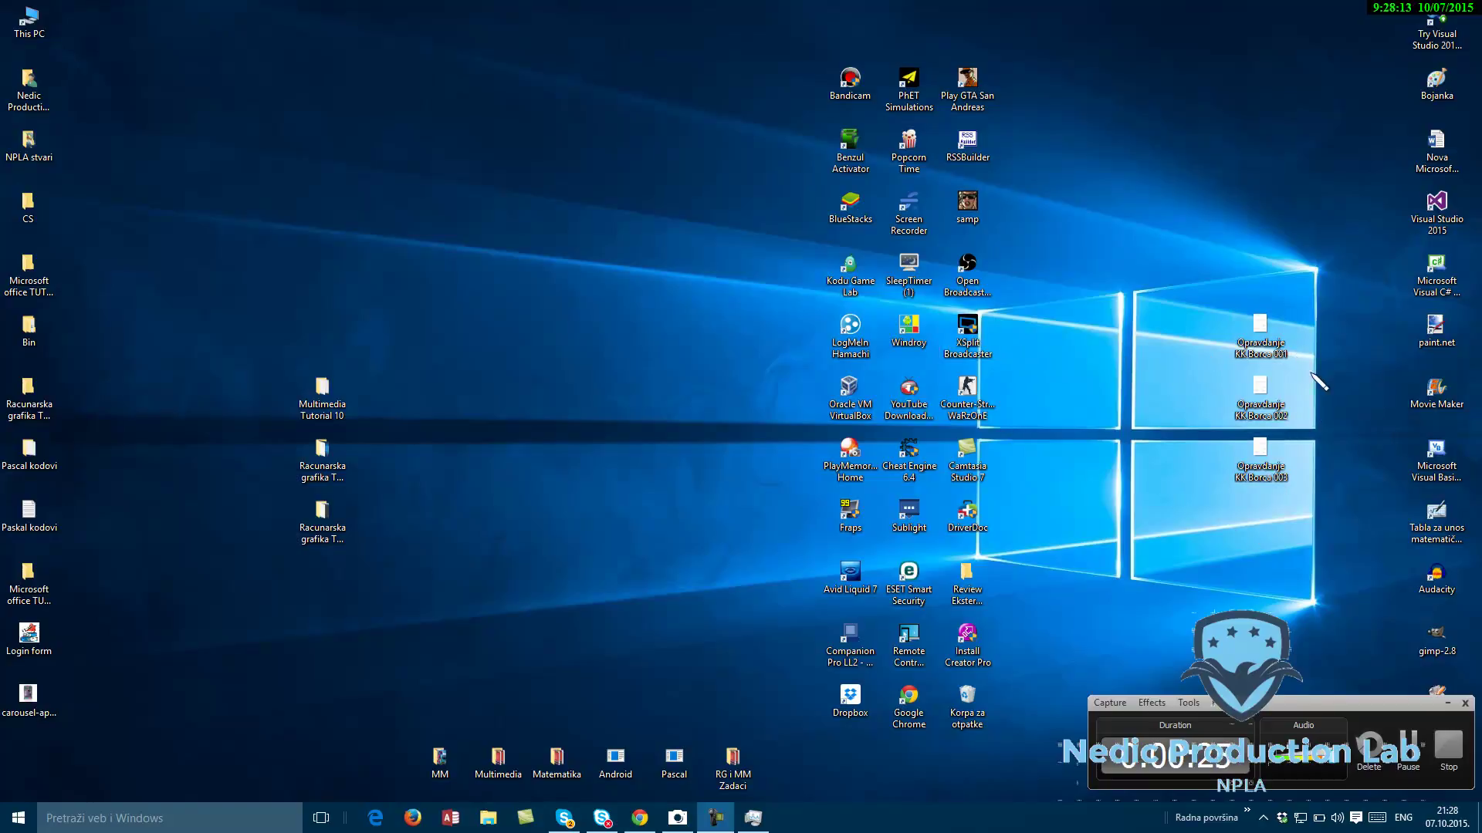
left_click_drag(1314, 537, 1186, 242)
left_click(1156, 297)
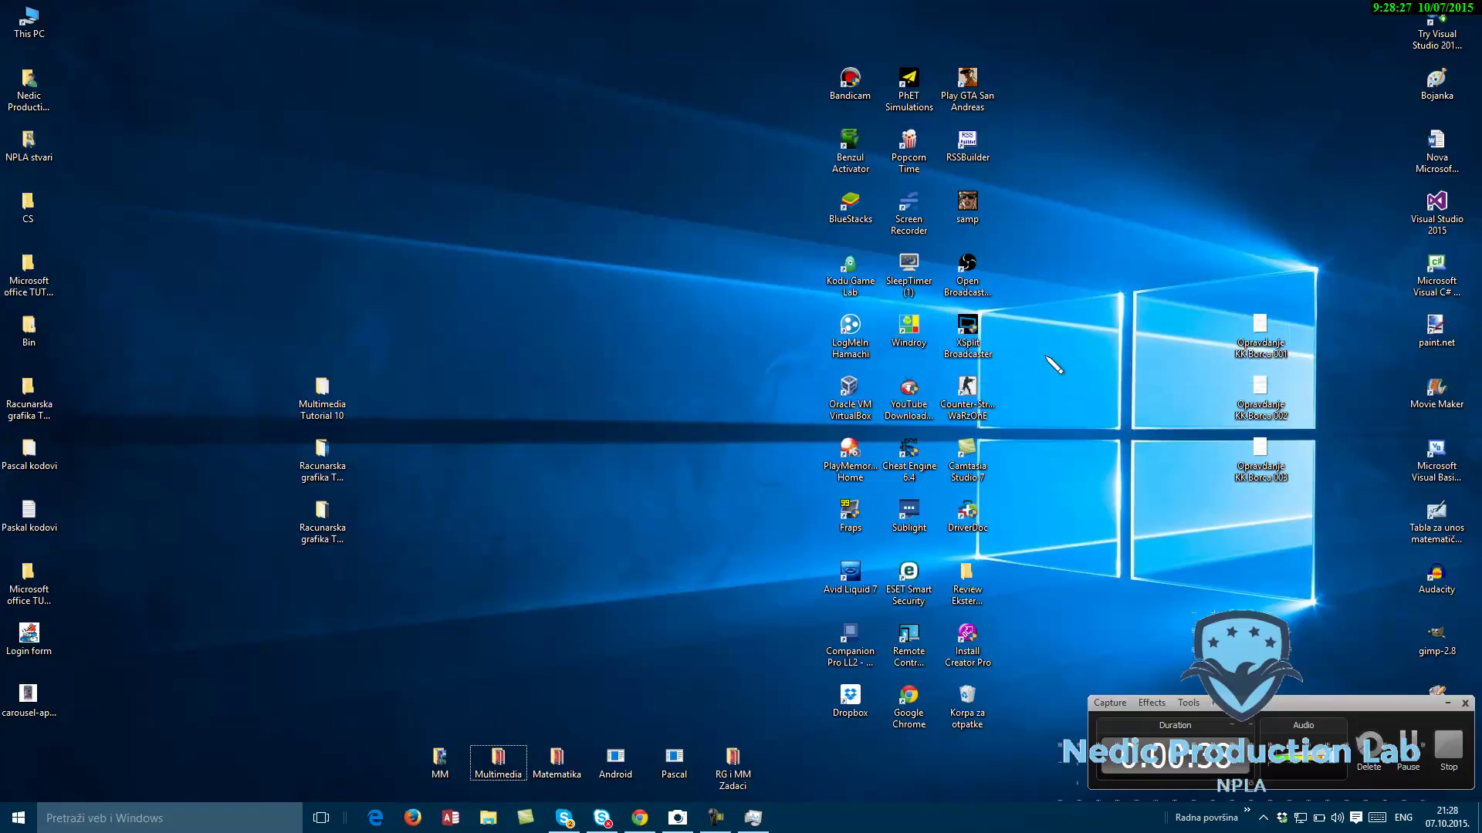
Launch XSplit Broadcaster from the desktop and accept the installation of the updated YouTube Live plugin
left_click(978, 349)
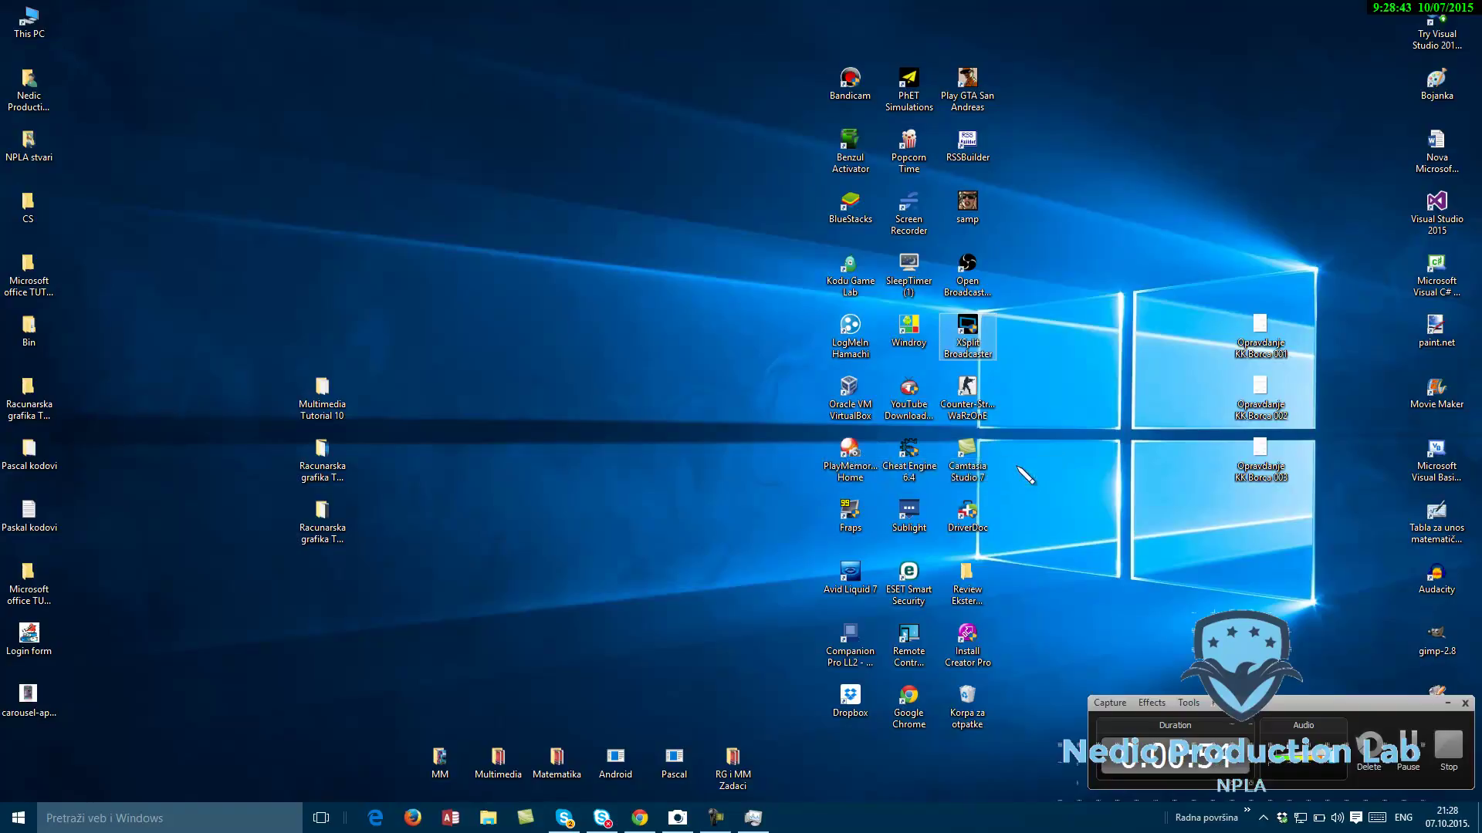
left_click(1417, 739)
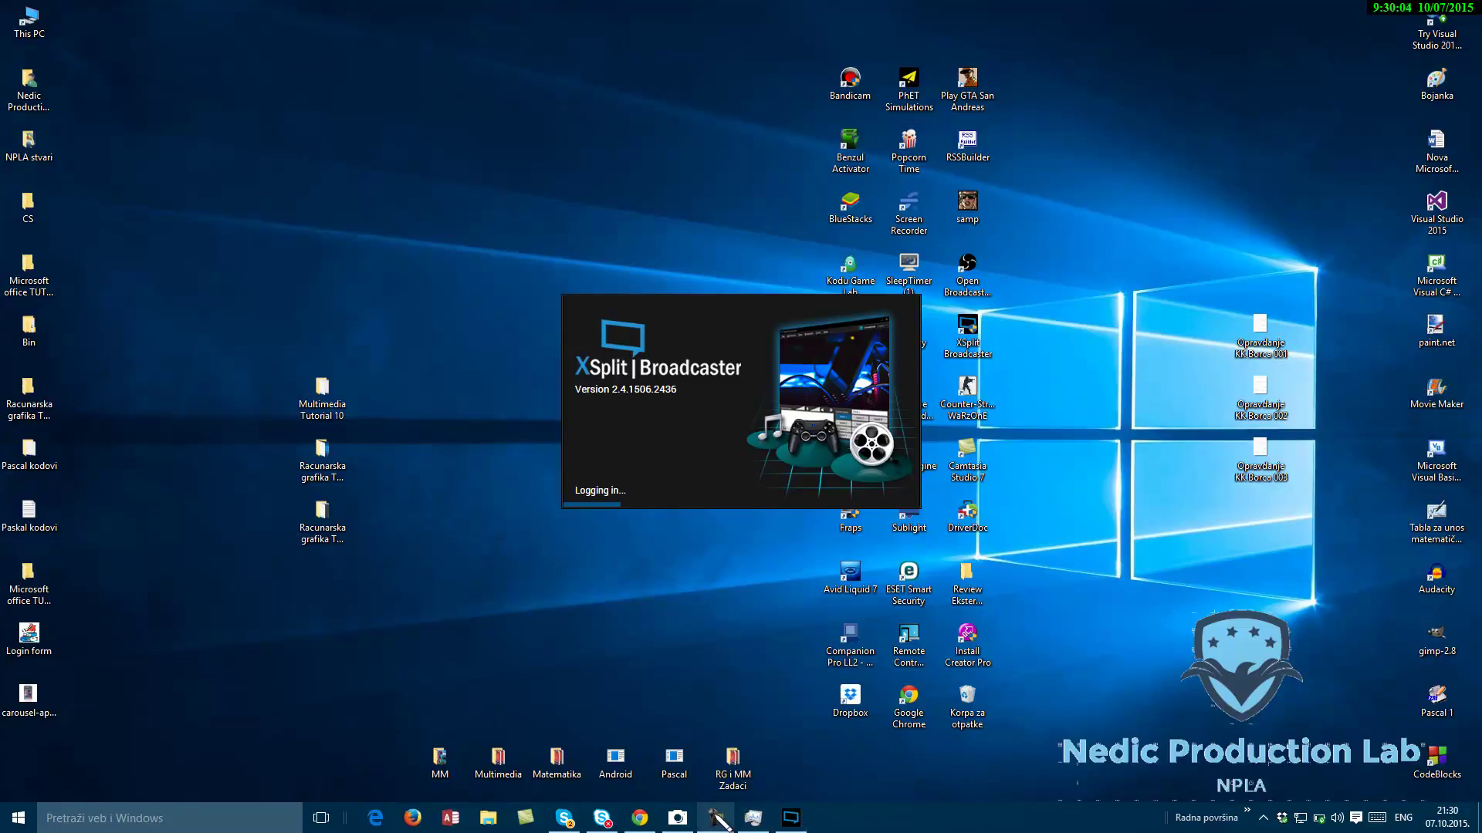
left_click(715, 818)
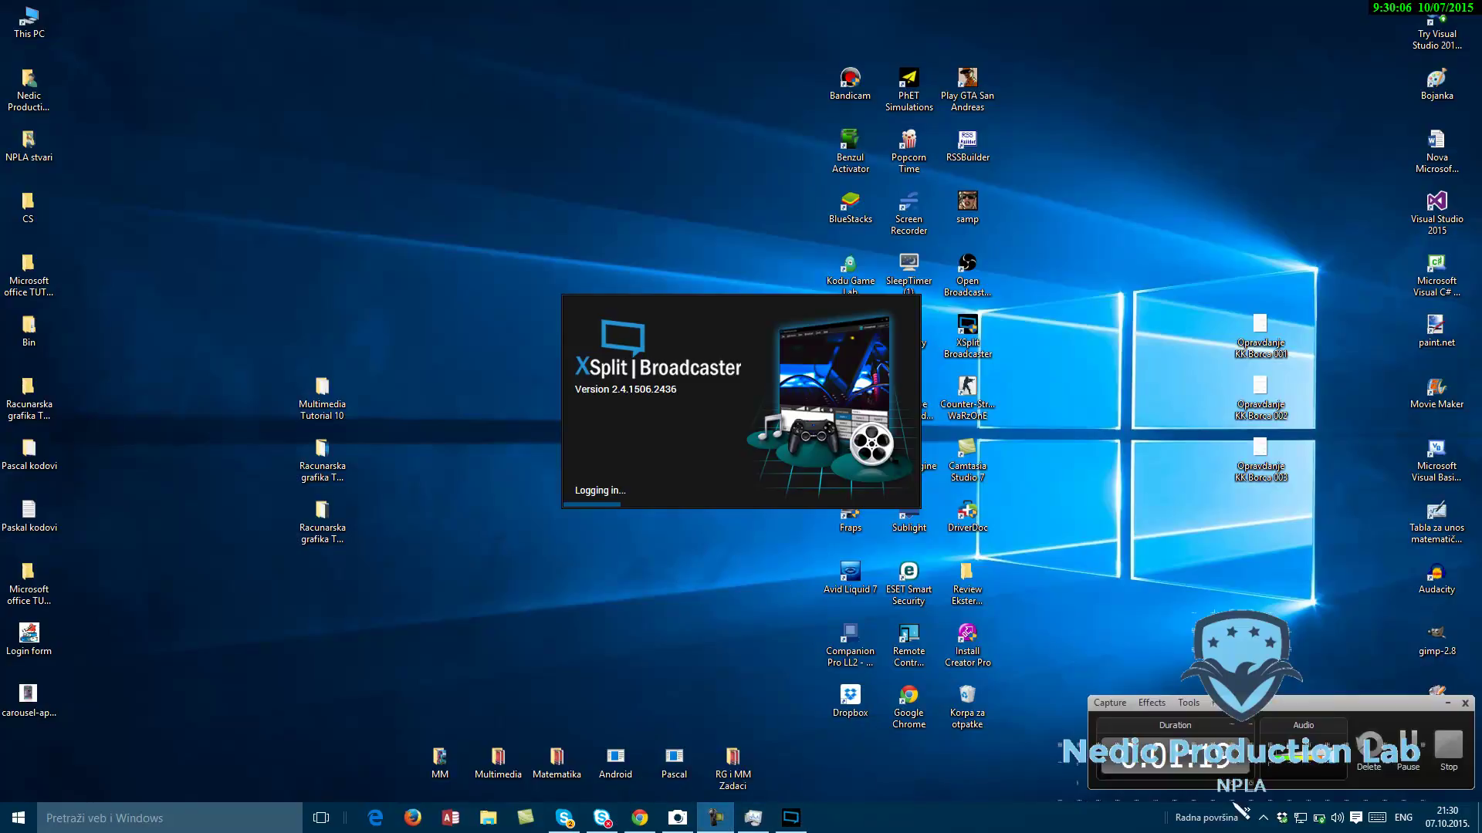
left_click(1409, 752)
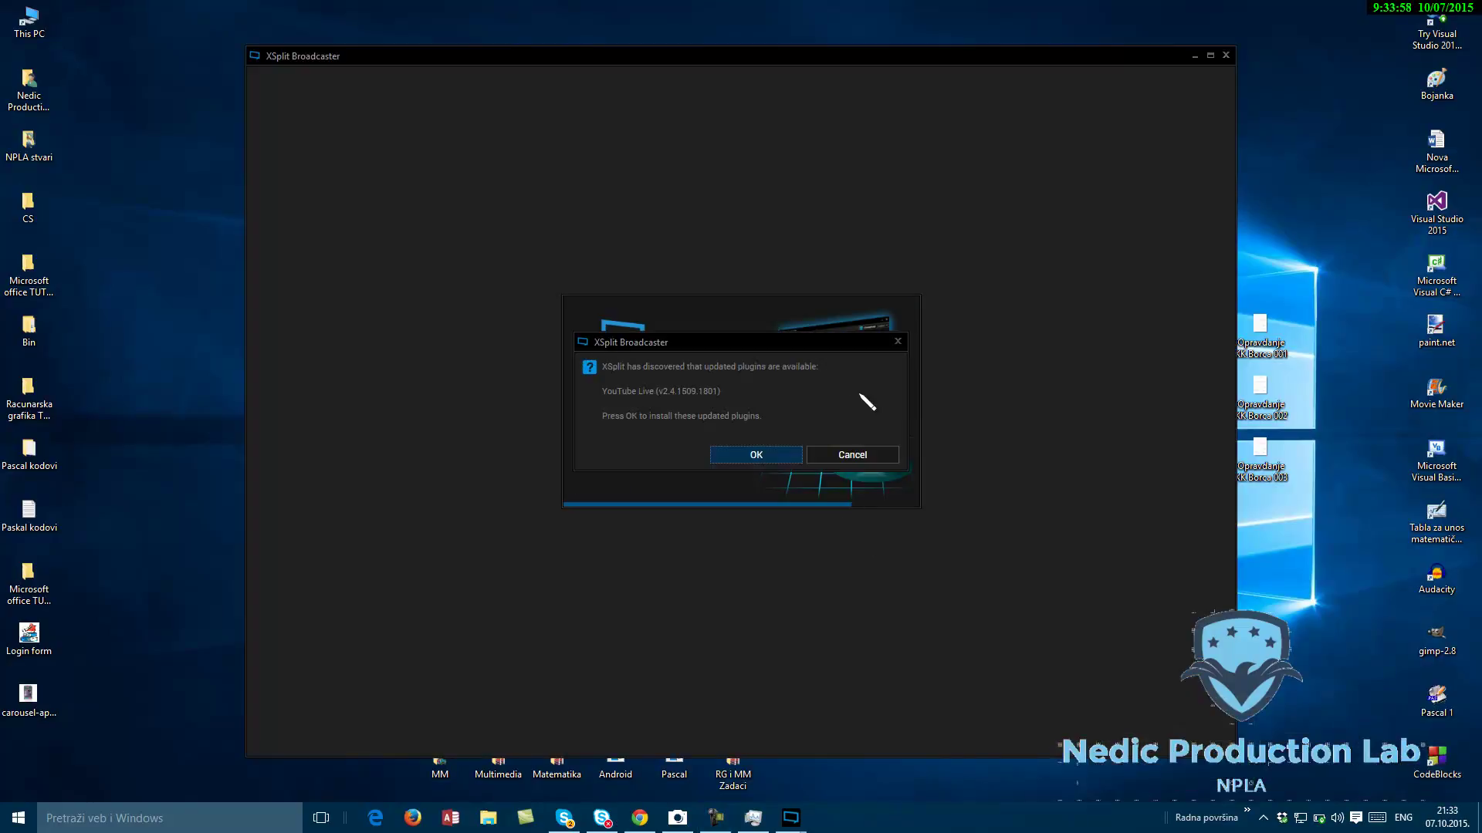
left_click(761, 460)
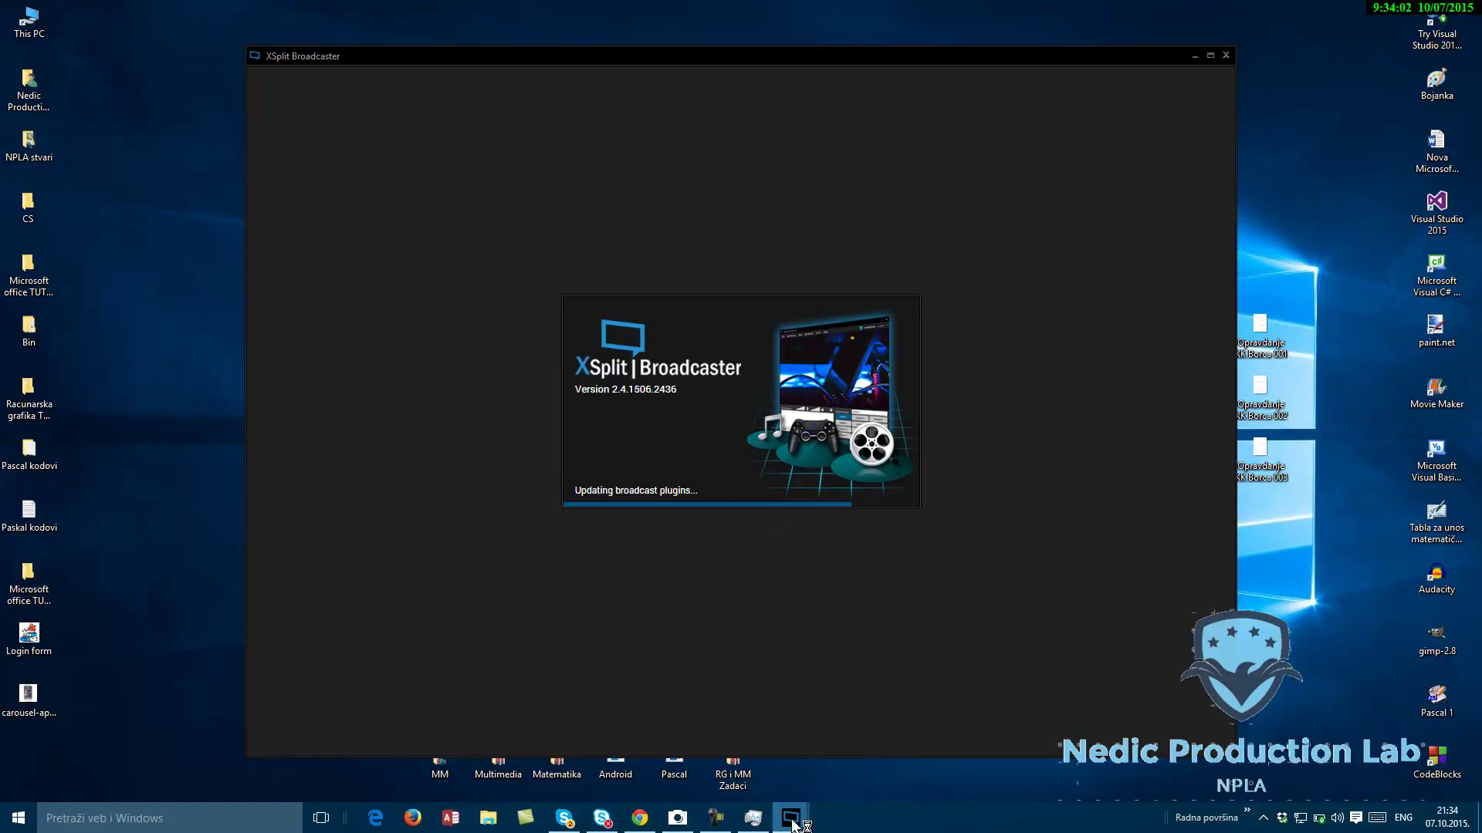
Switch to Chrome, load the YouTube bookmark, take the browser out of full size and minimize it
left_click(729, 823)
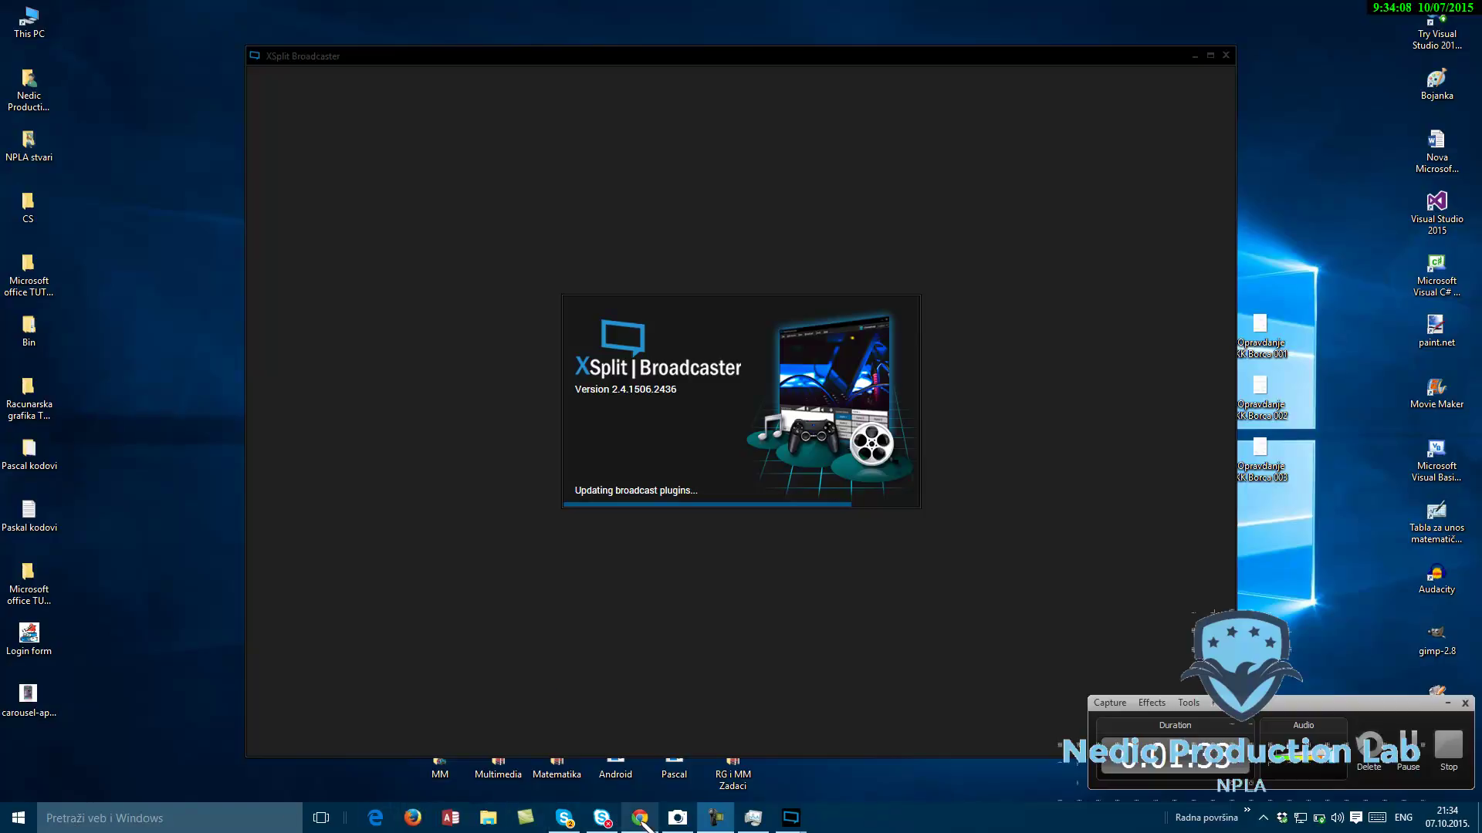
mouse_move(643, 823)
left_click(638, 760)
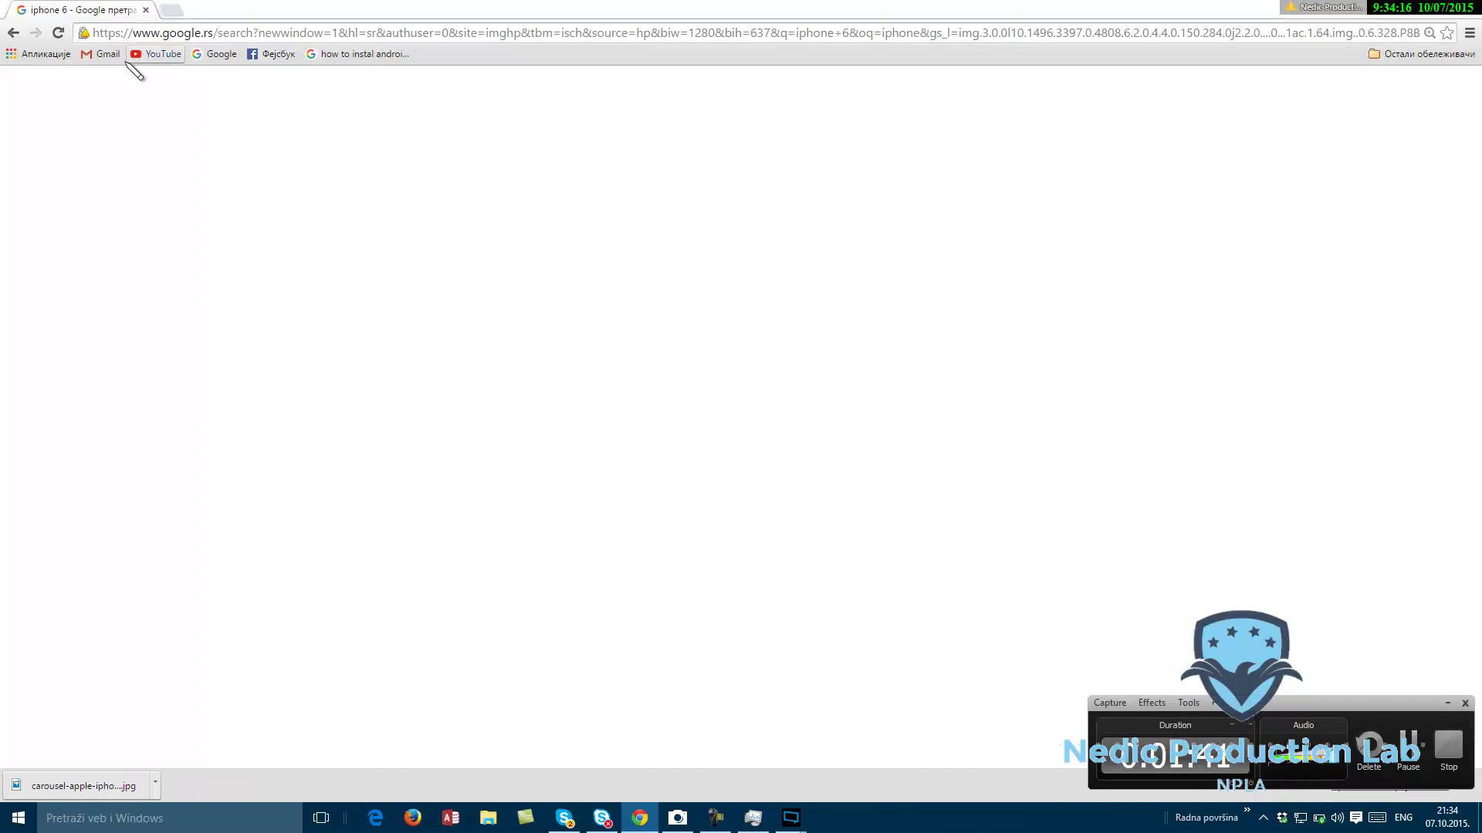
left_click(159, 54)
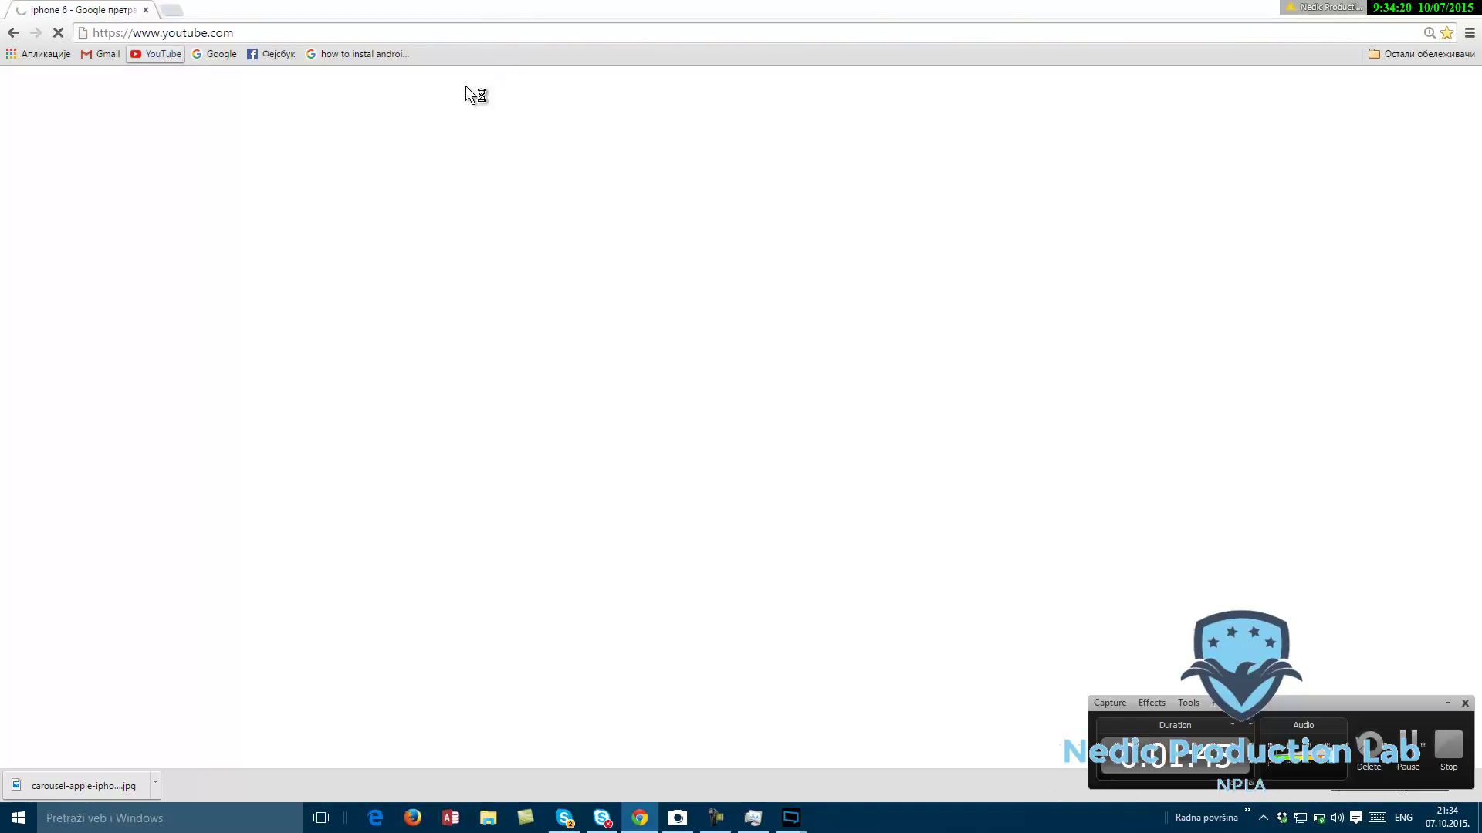
left_click_drag(519, 13, 355, 36)
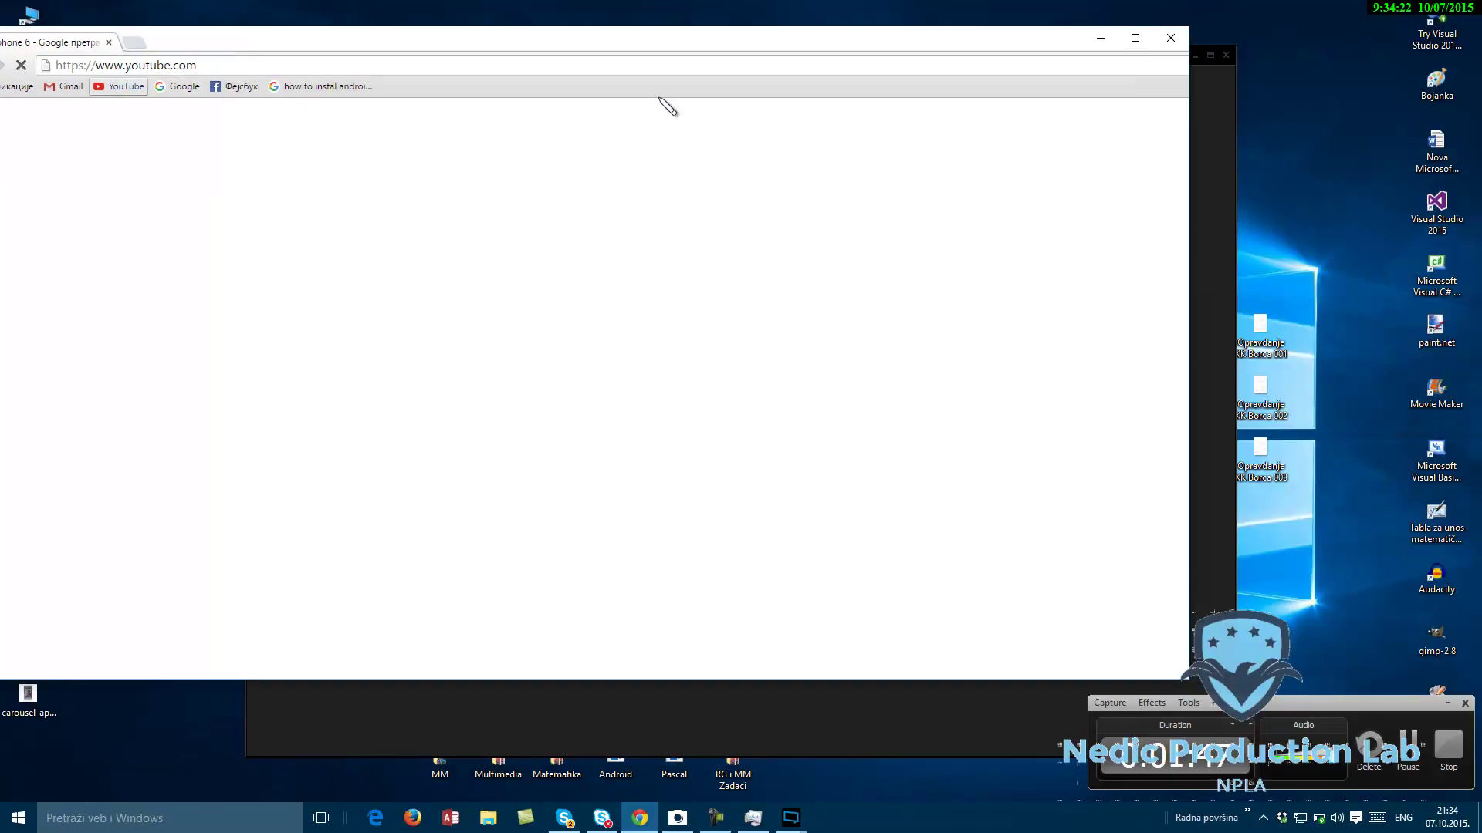
left_click_drag(629, 46, 771, 52)
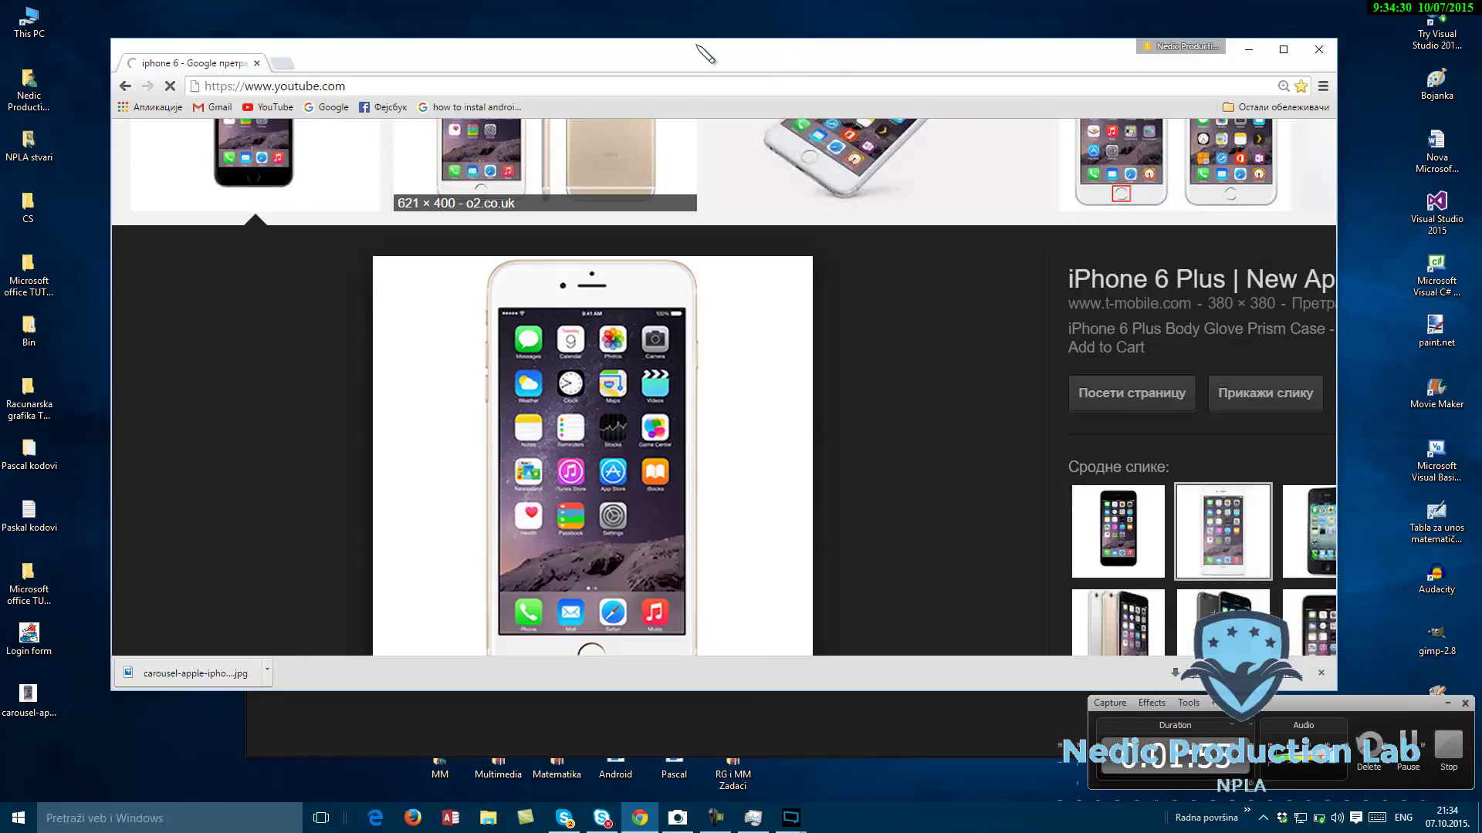
left_click(1247, 50)
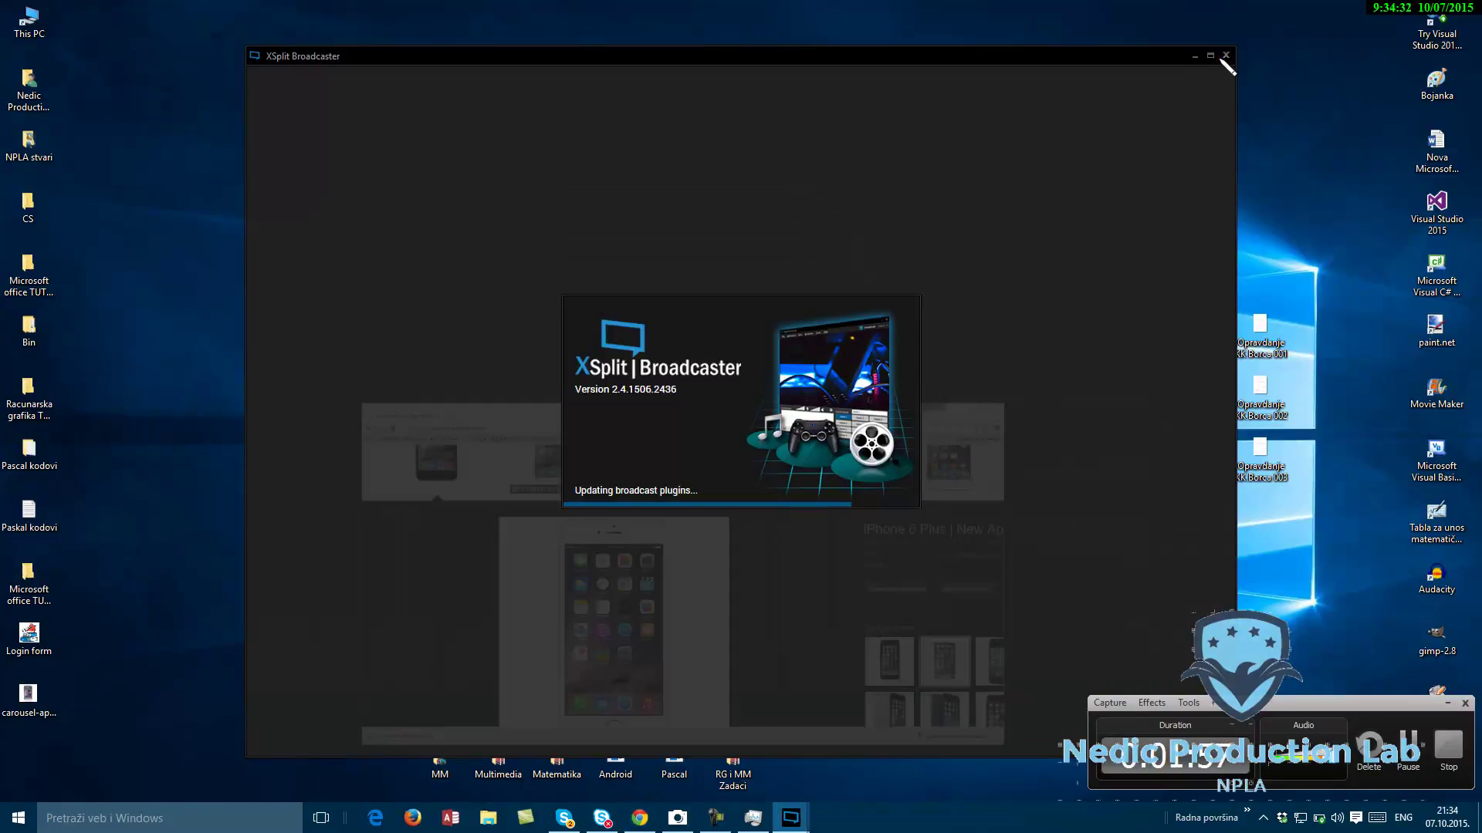
left_click(1409, 752)
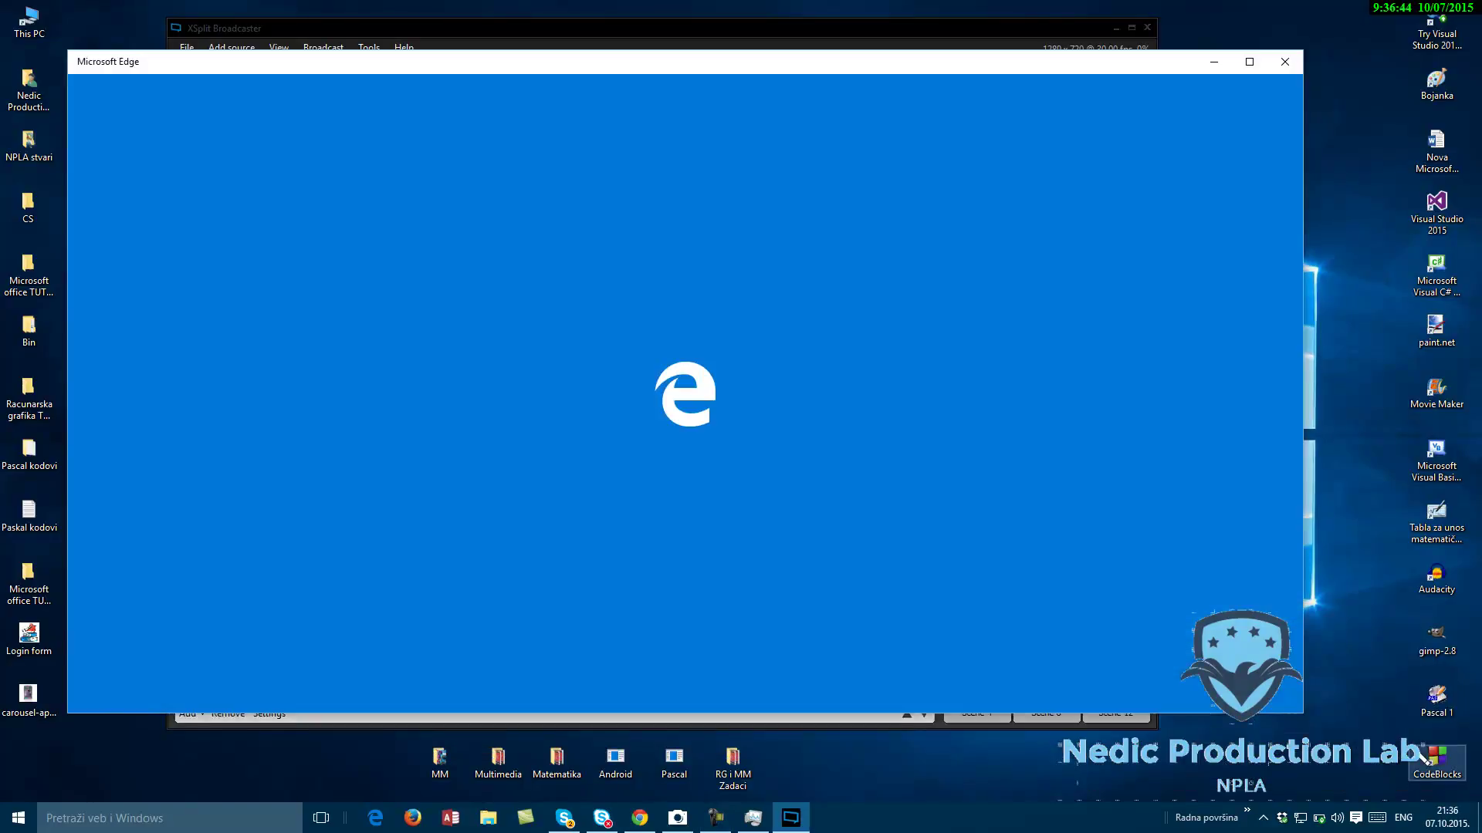
Close the Microsoft Edge window and rename Scene 1 in XSplit Broadcaster as NPLA Intro
left_click(1284, 62)
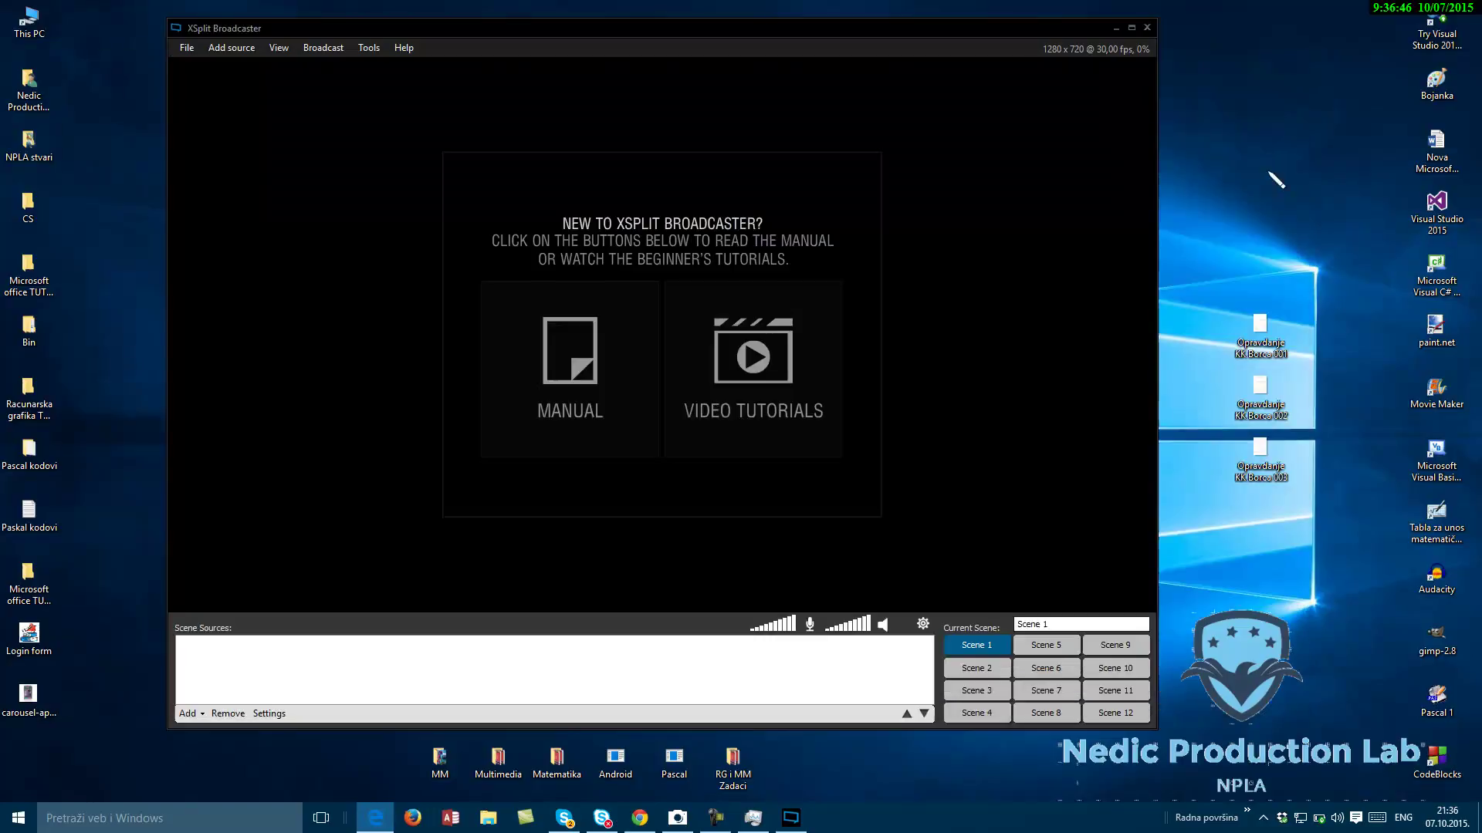
left_click_drag(702, 41, 760, 76)
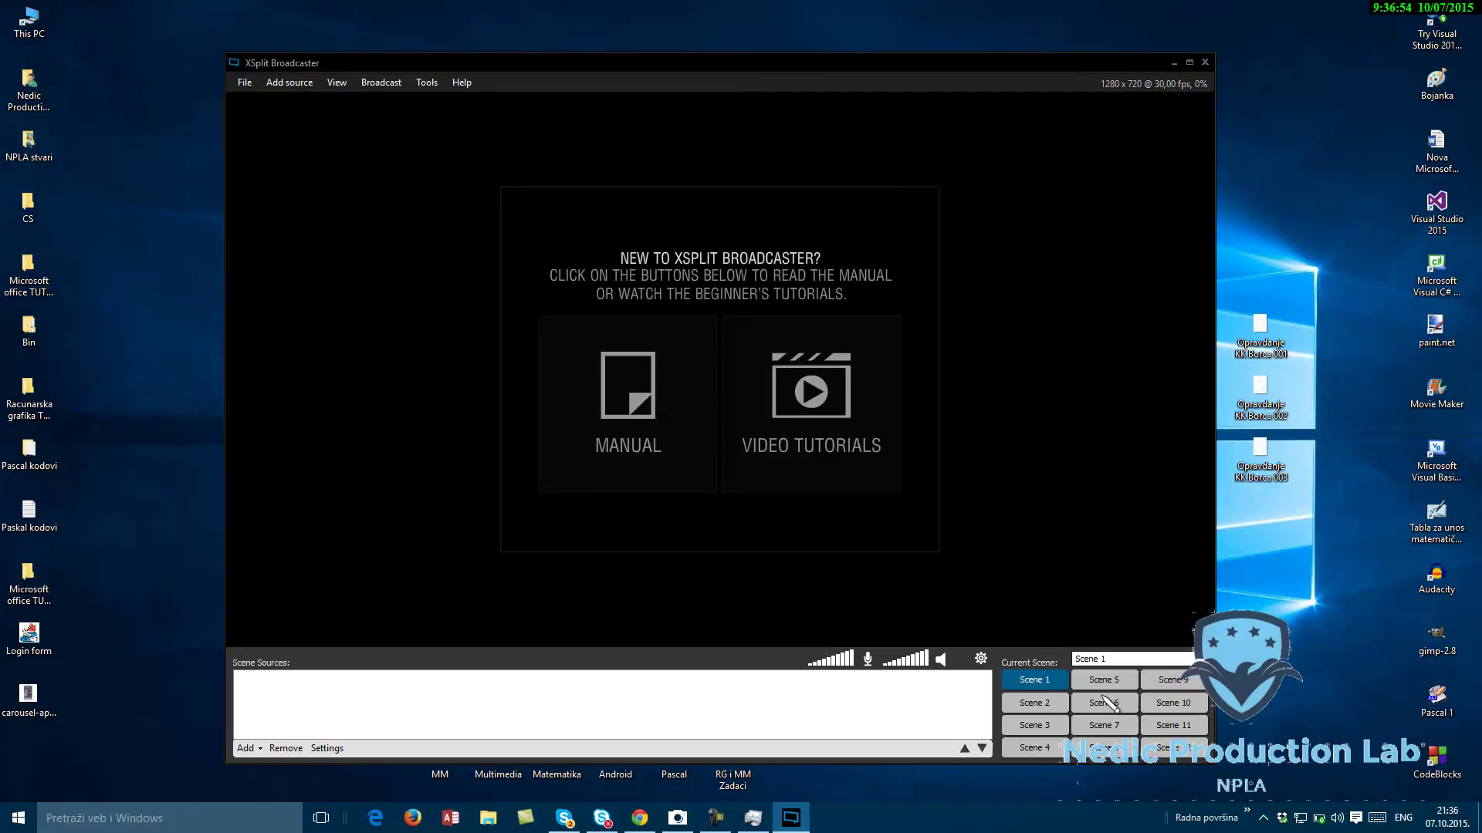
left_click(1123, 658)
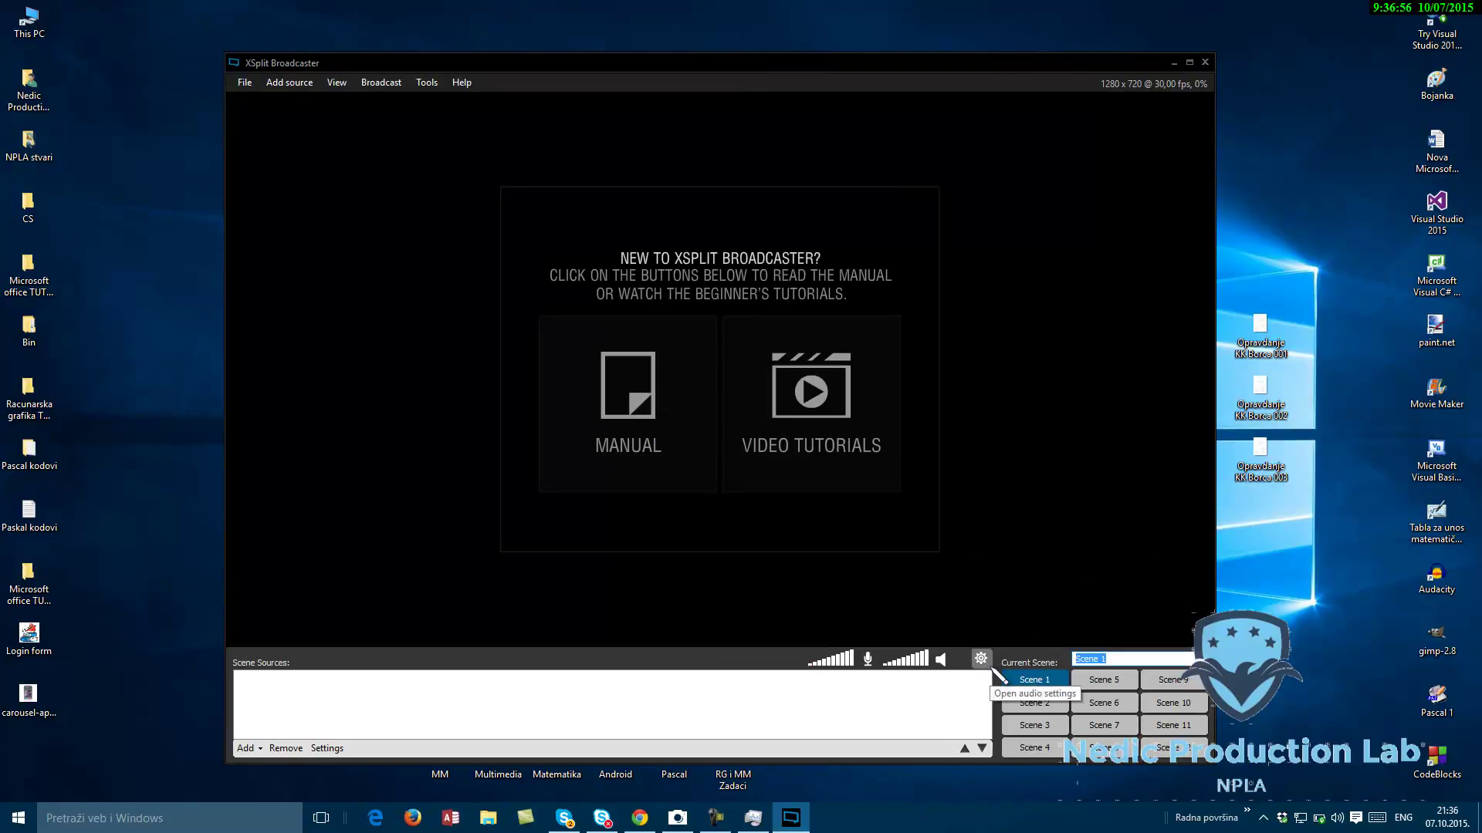
type("N")
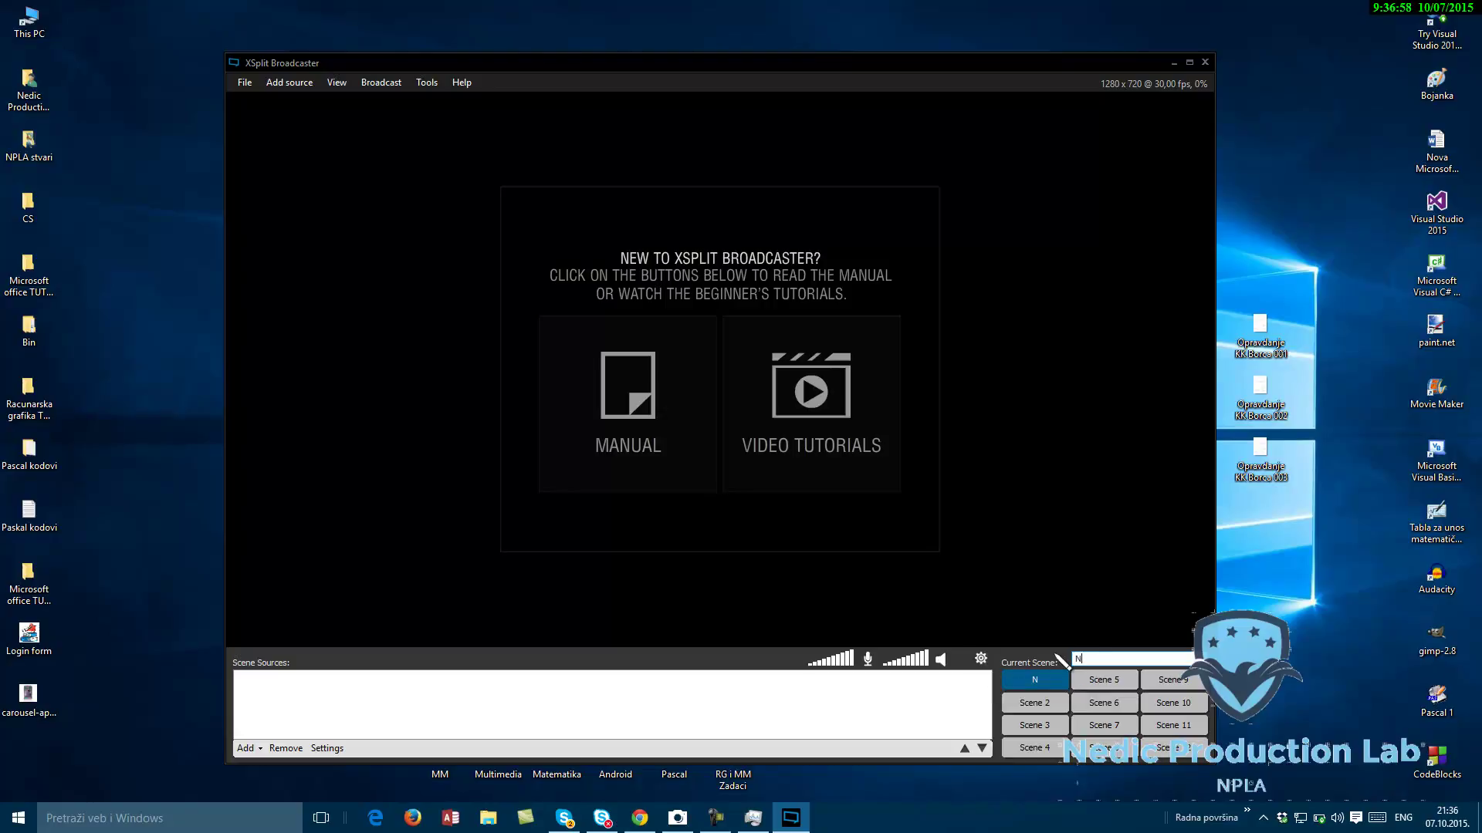
type("PLA Intro")
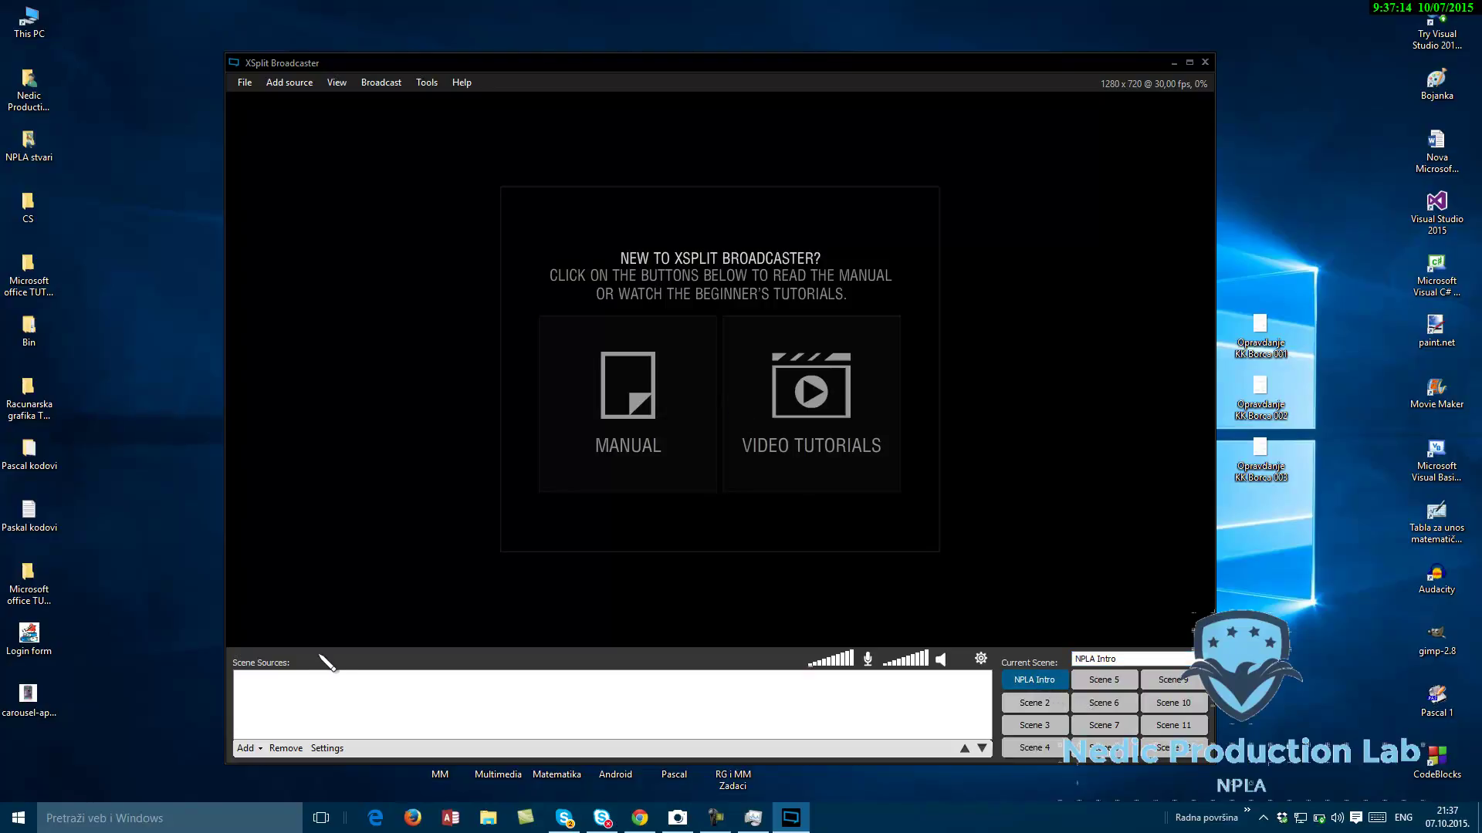
Add the video NPLA UVODNA.mp4 from the NPLA stvari folder as a media file source in the NPLA Intro scene
left_click(245, 83)
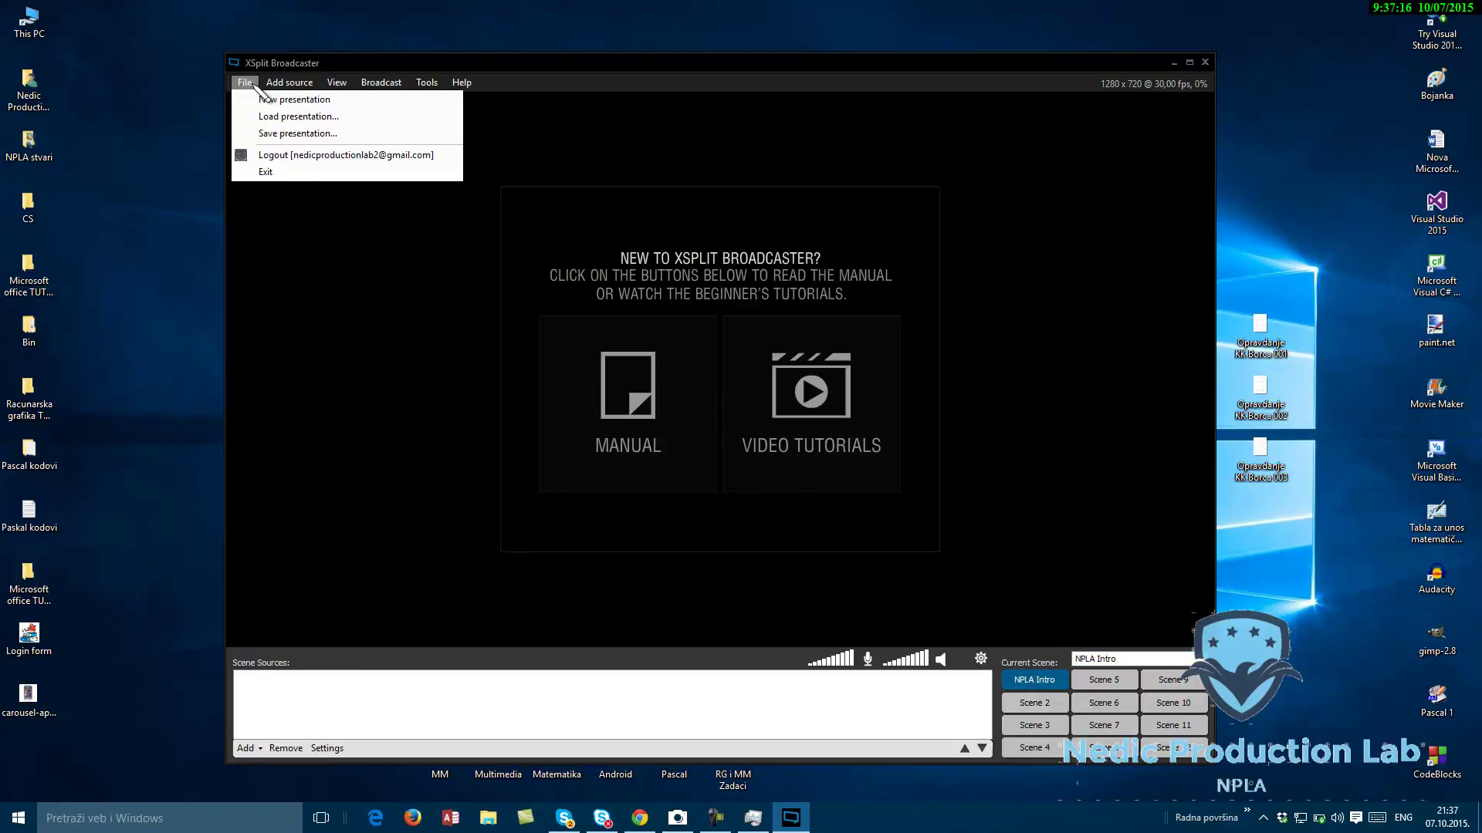
left_click(276, 82)
left_click(247, 88)
mouse_move(279, 83)
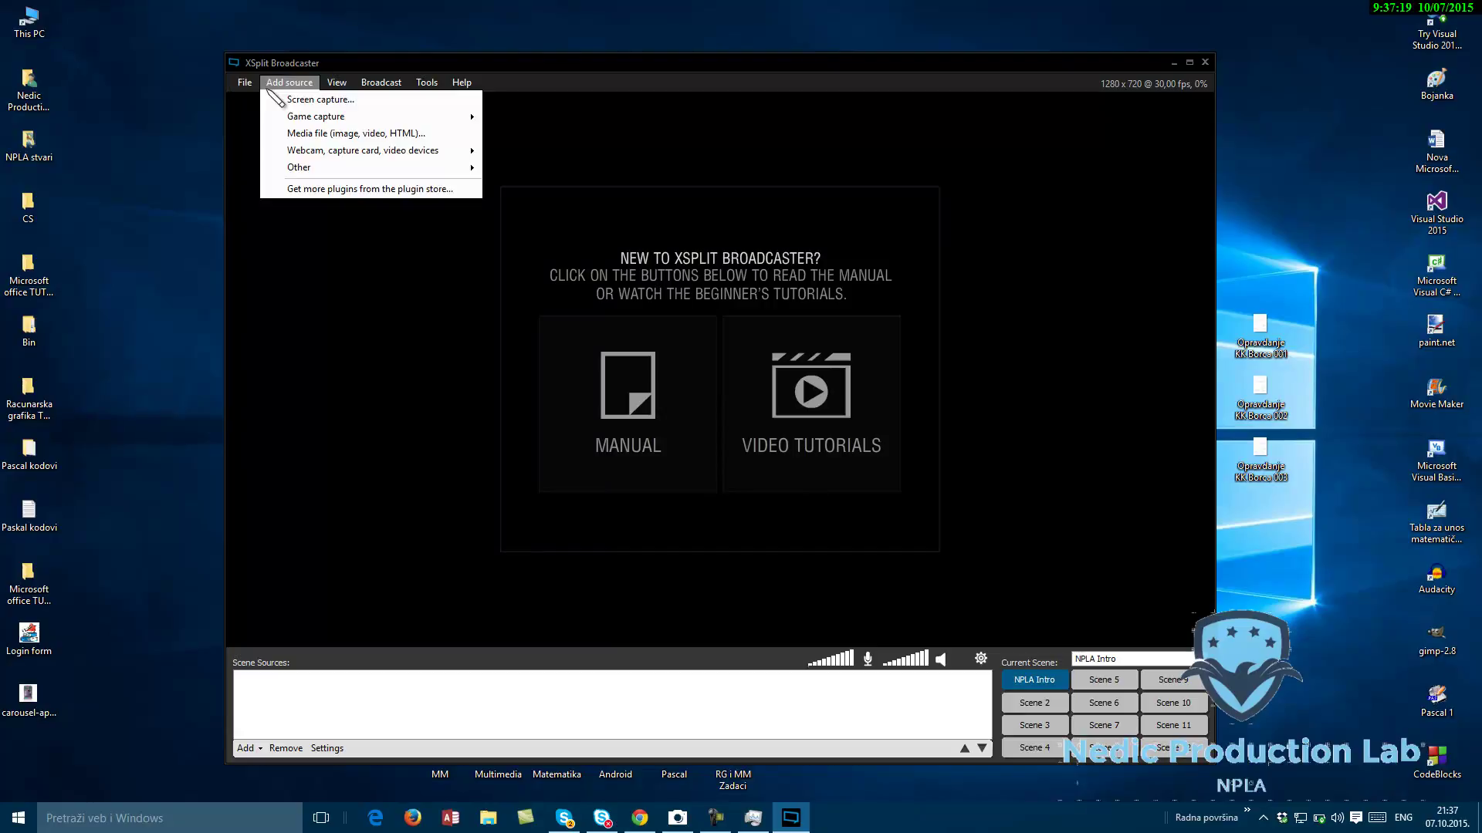
left_click(358, 135)
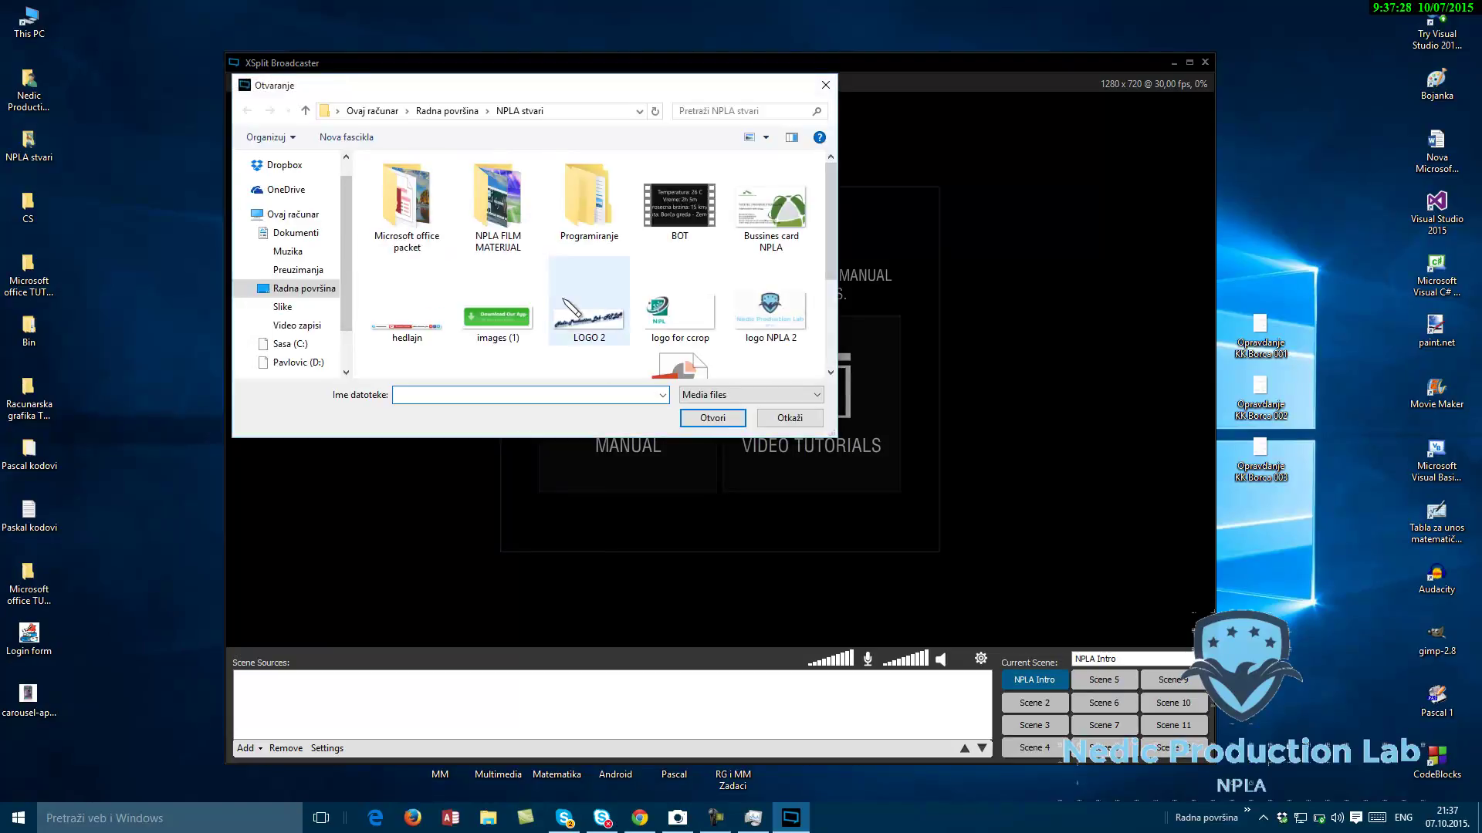
scroll(571, 307, "down", 3)
double_click(500, 347)
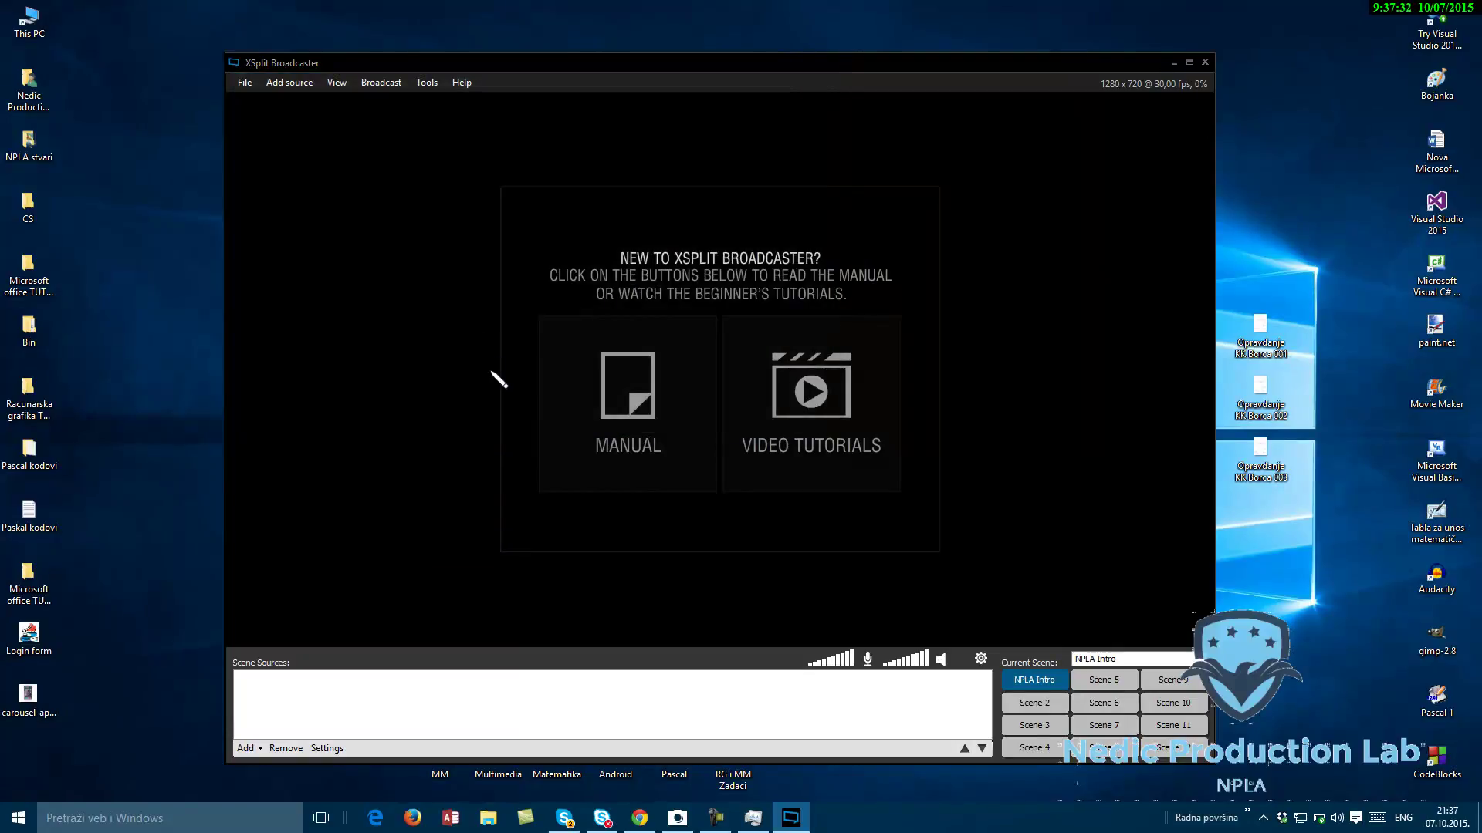
left_click(717, 819)
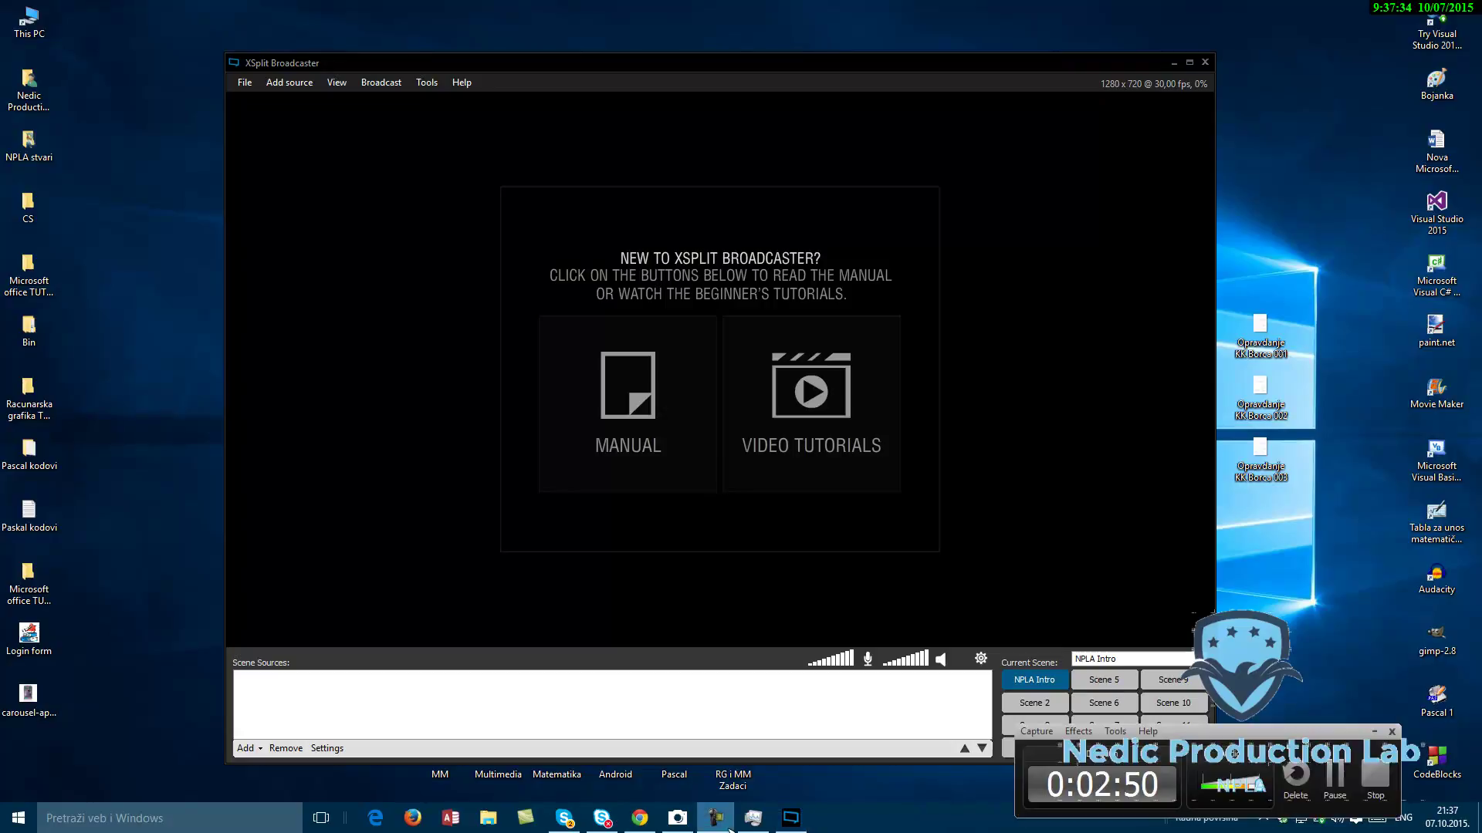
left_click(717, 819)
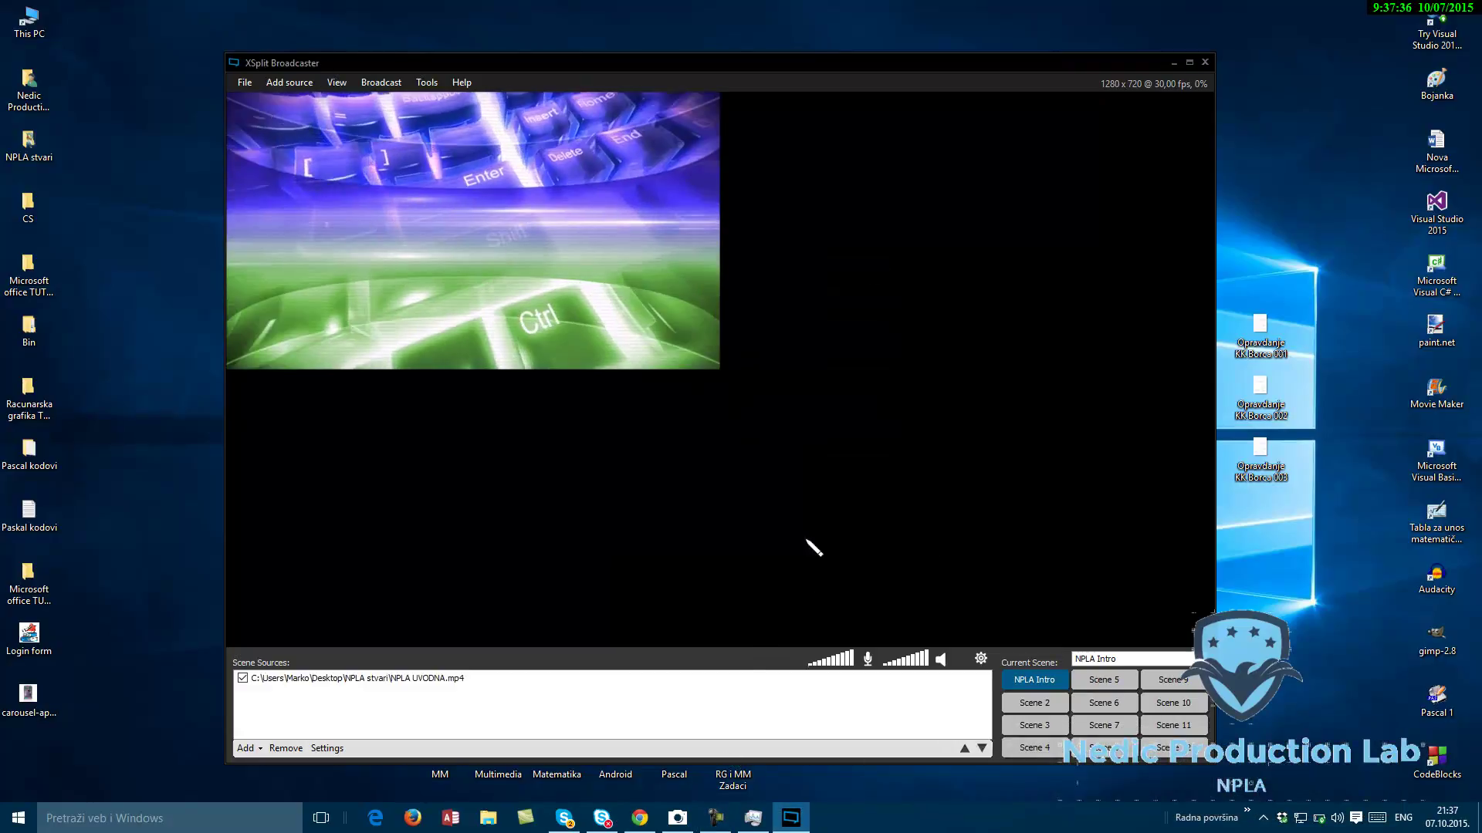
Reposition and enlarge the intro video until it fills the whole scene preview
left_click_drag(435, 273, 567, 353)
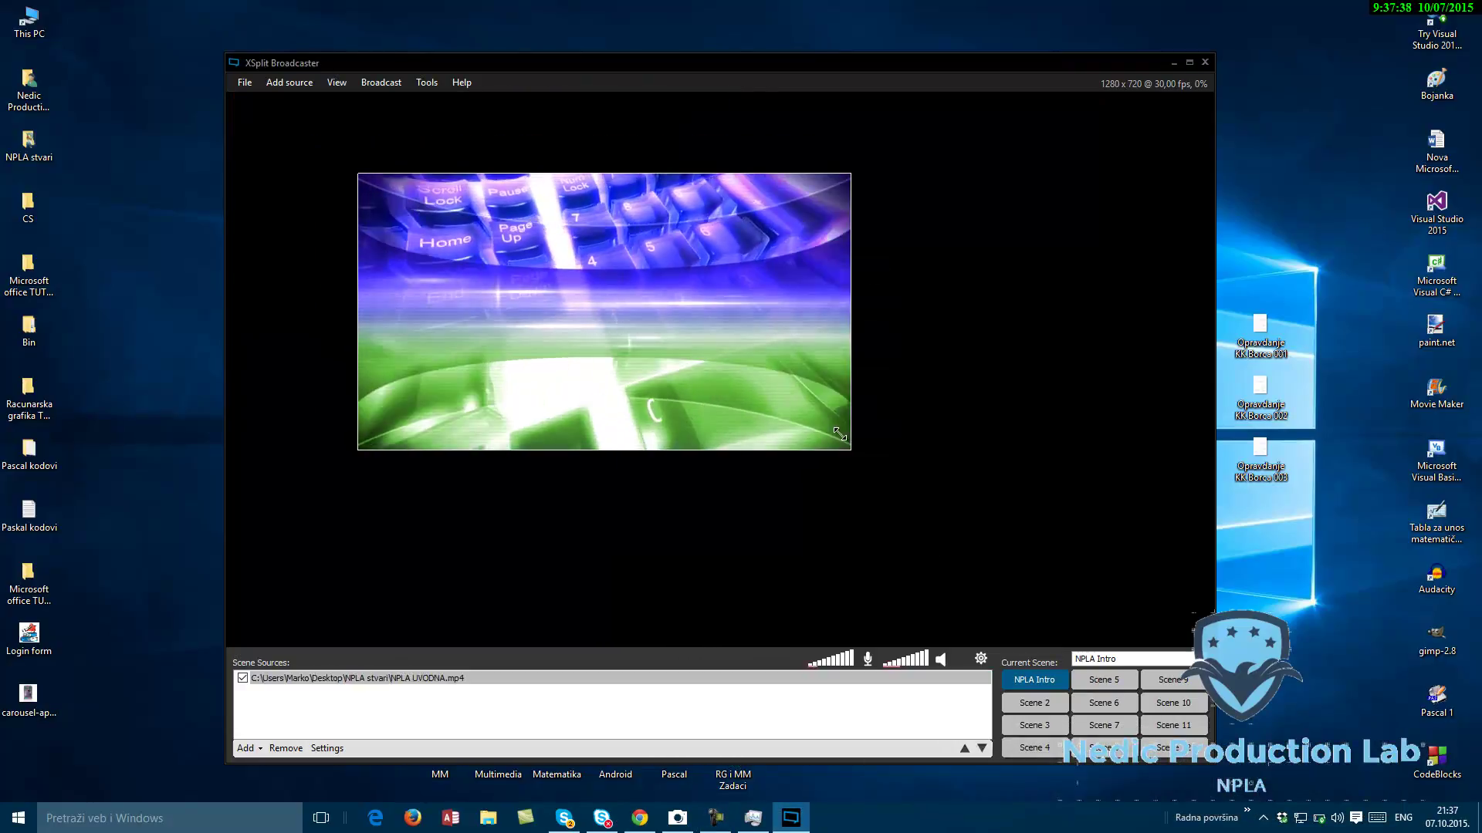
left_click_drag(854, 449, 1201, 647)
left_click_drag(1003, 570, 856, 468)
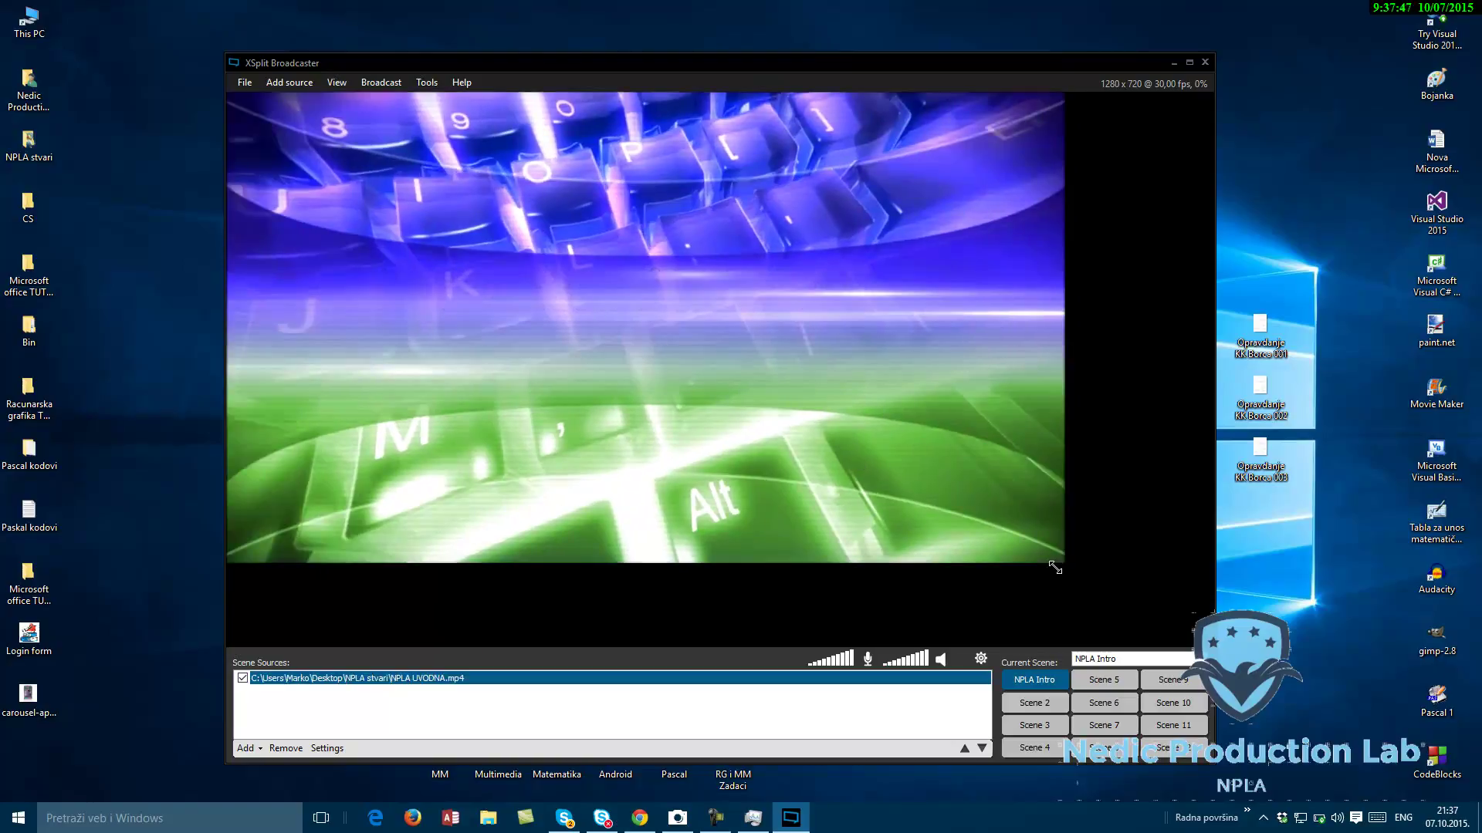
left_click_drag(1107, 591, 1213, 646)
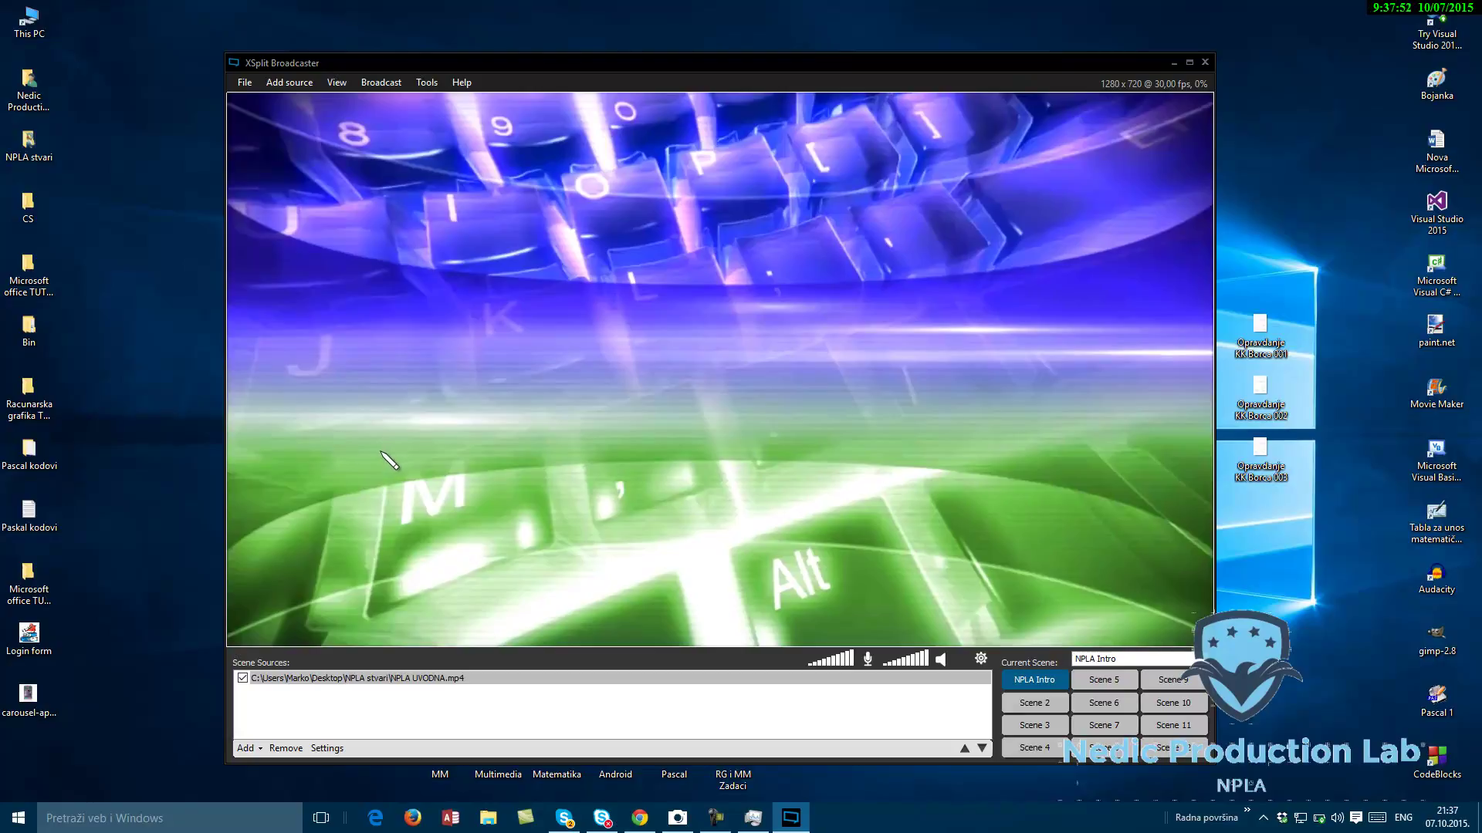
left_click(902, 678)
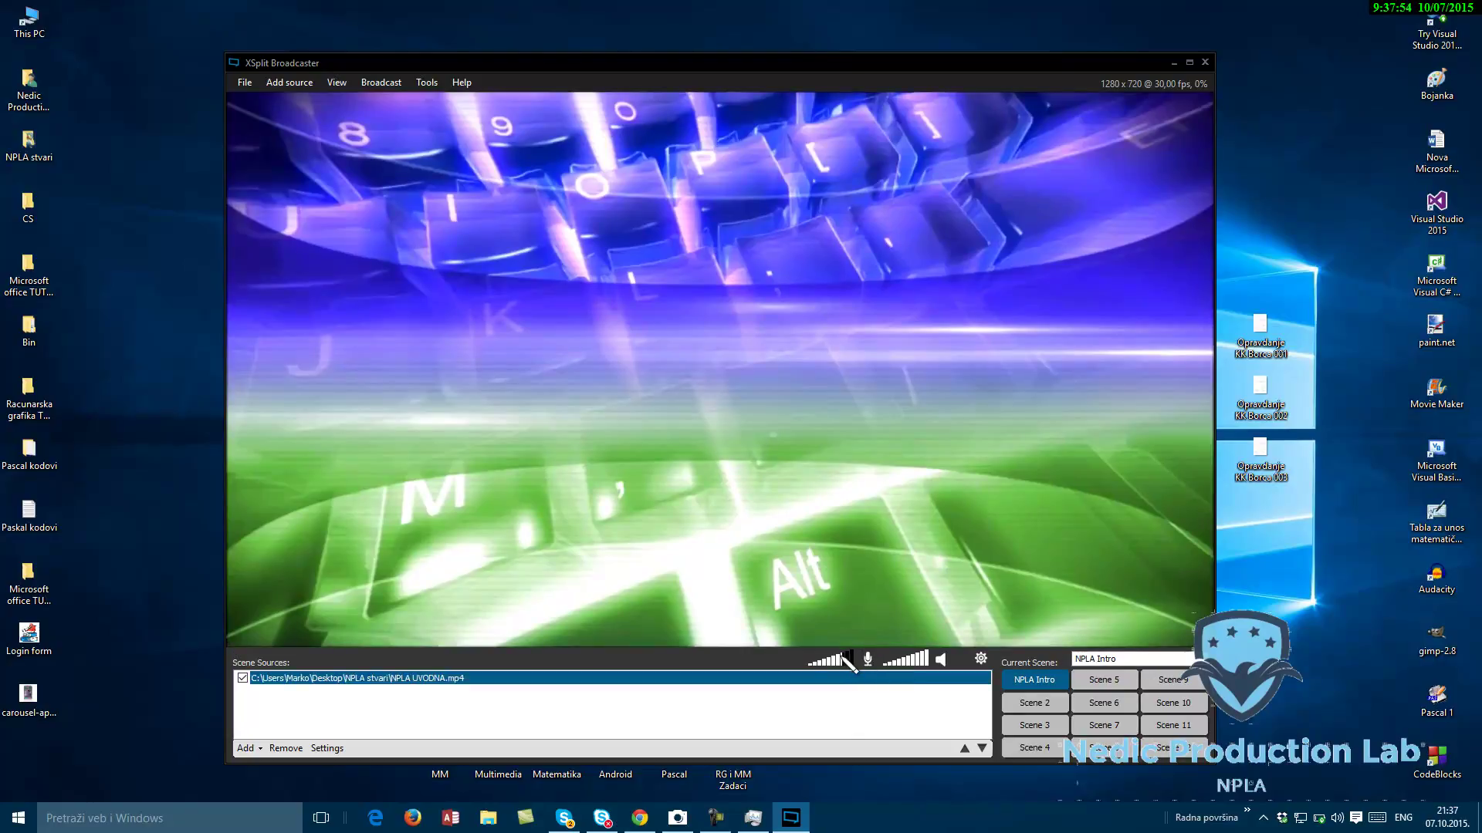
mouse_move(926, 662)
left_mouse_down()
mouse_move(890, 662)
mouse_move(928, 662)
left_mouse_up()
Add the image logo NPLA 2.png as a media file source in Scene 2 and enlarge it to nearly fill the preview
left_click(1042, 702)
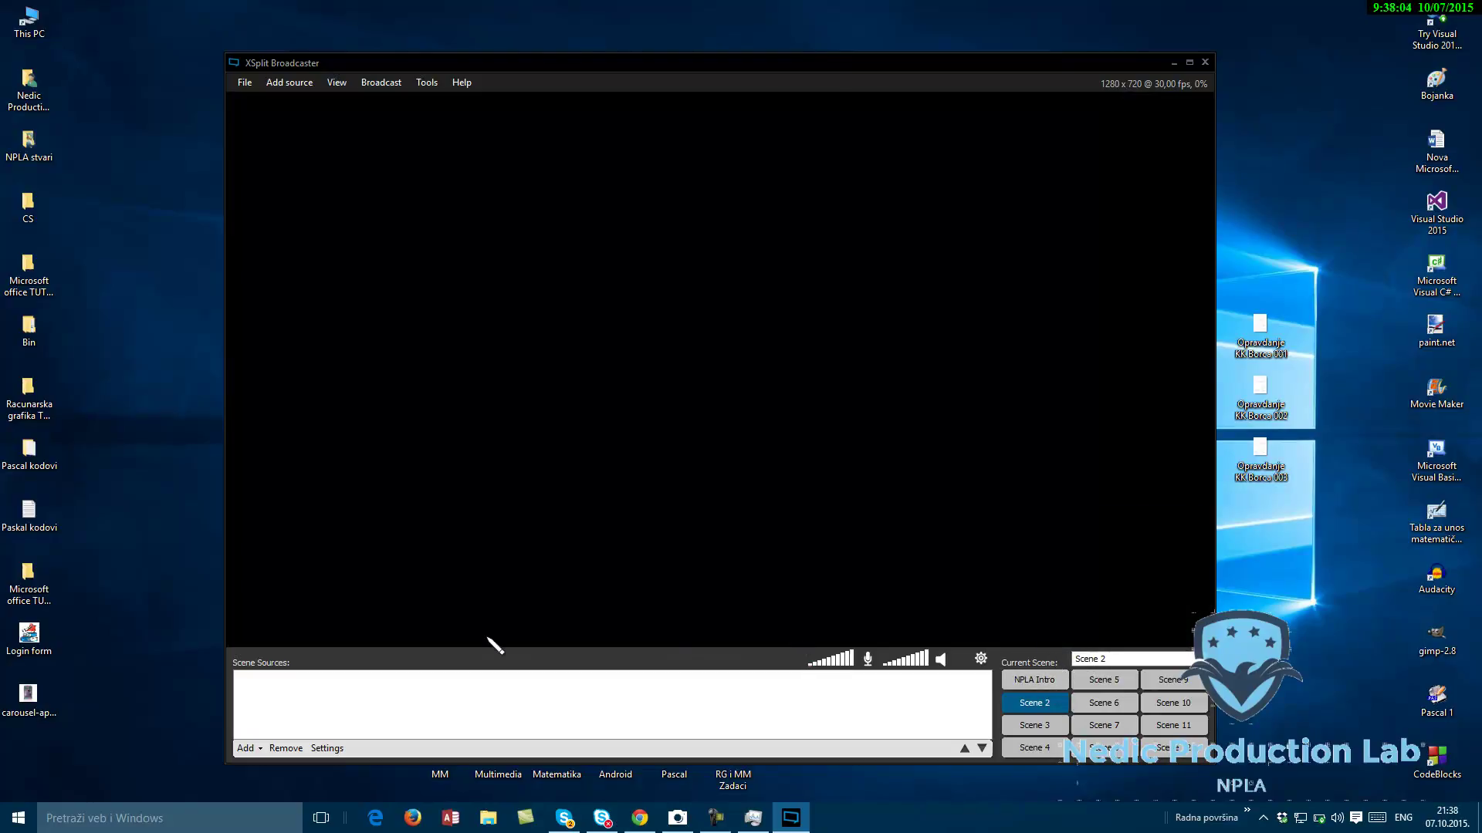
left_click(290, 83)
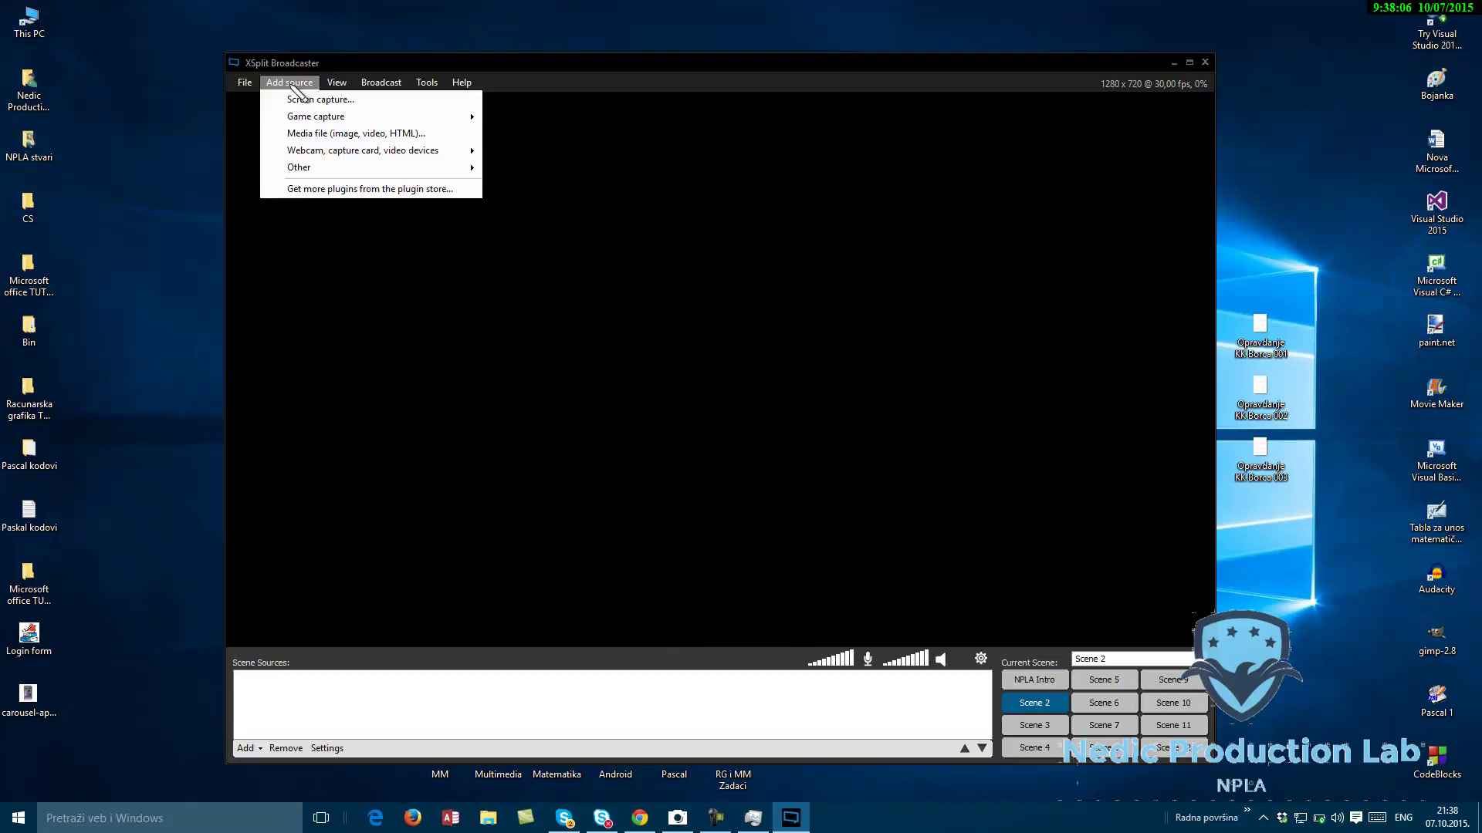
mouse_move(373, 152)
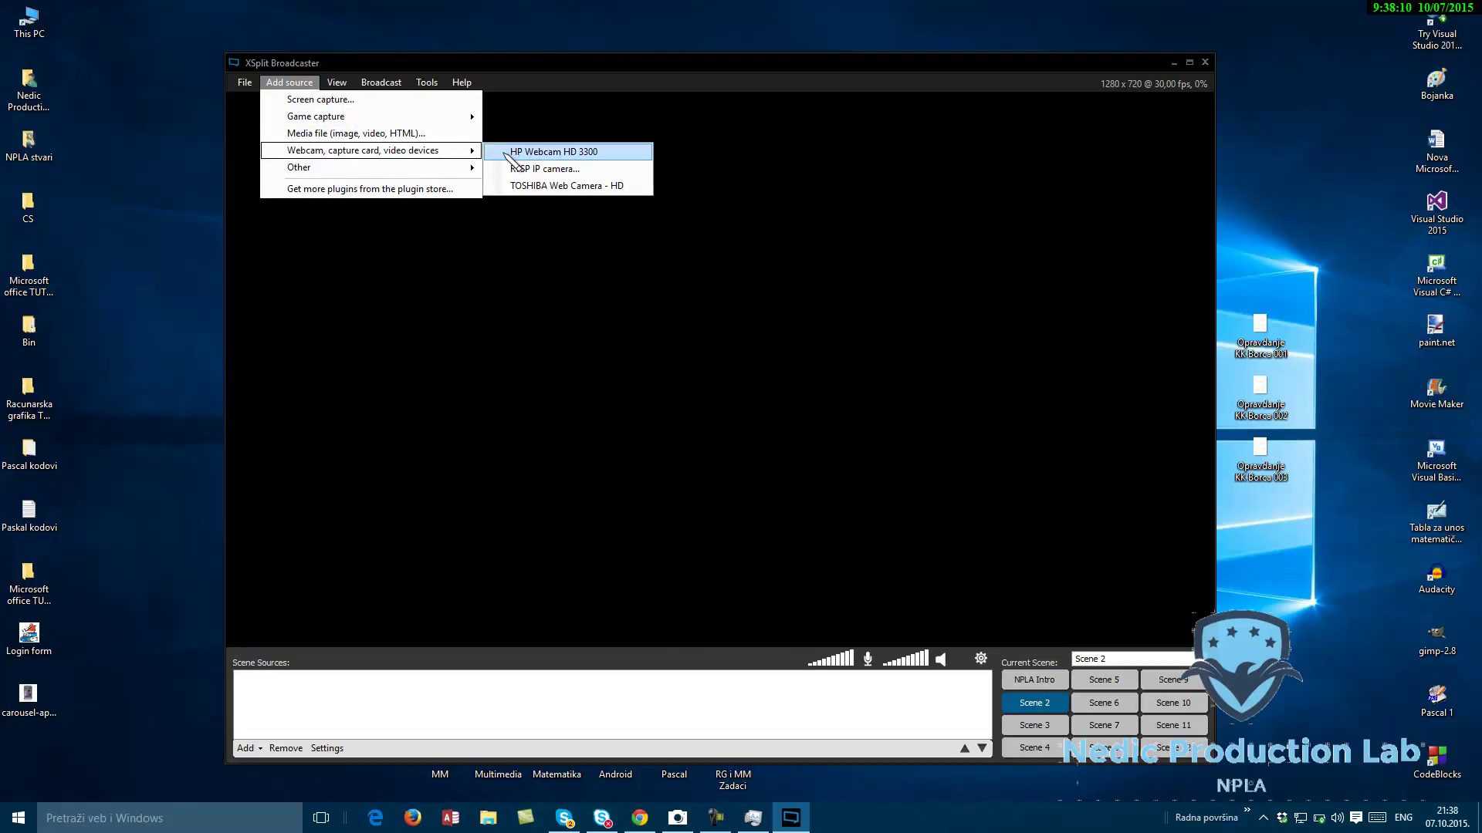
left_click(373, 134)
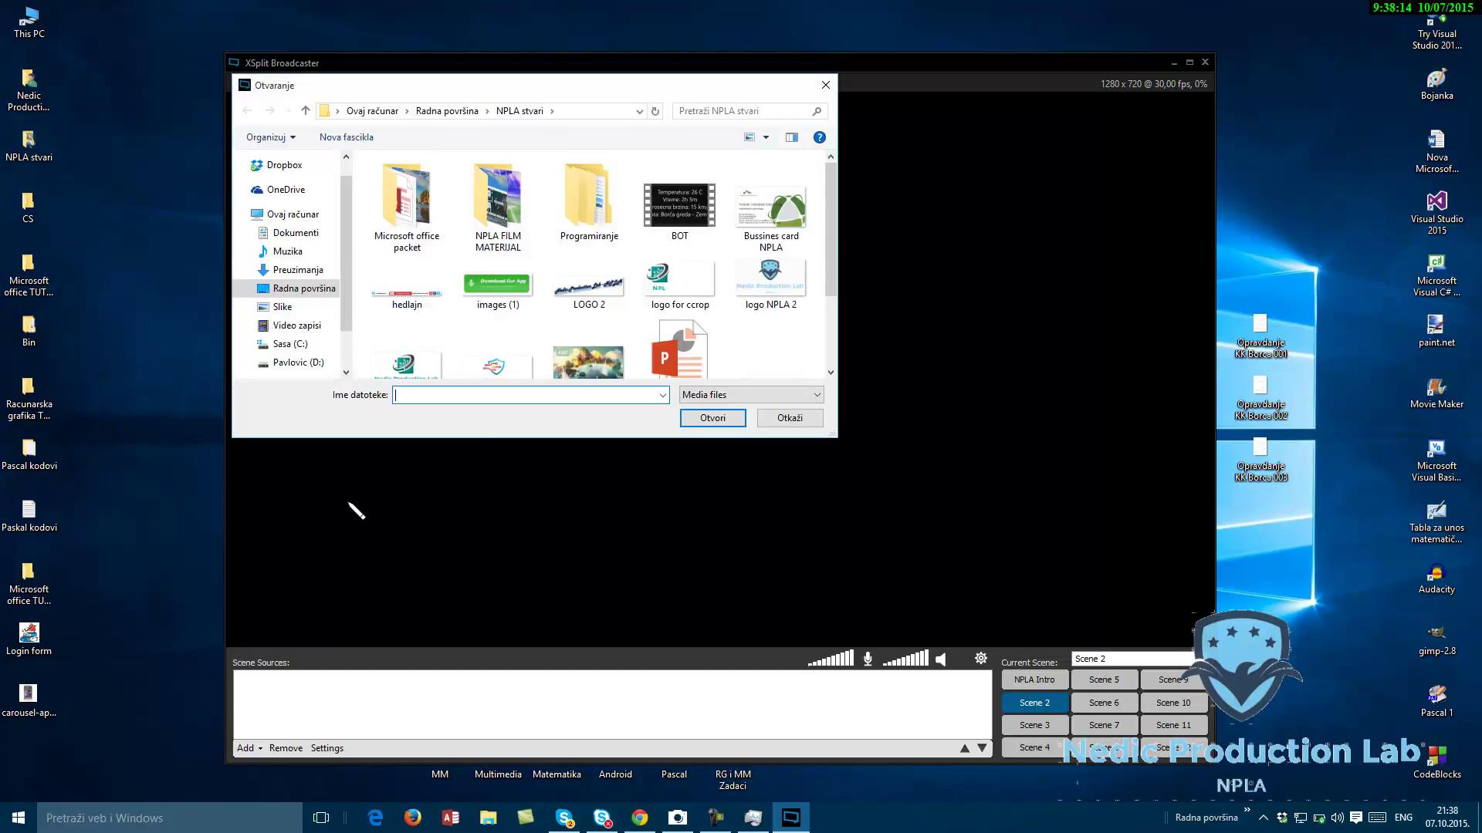
double_click(808, 285)
left_click_drag(717, 355, 1214, 619)
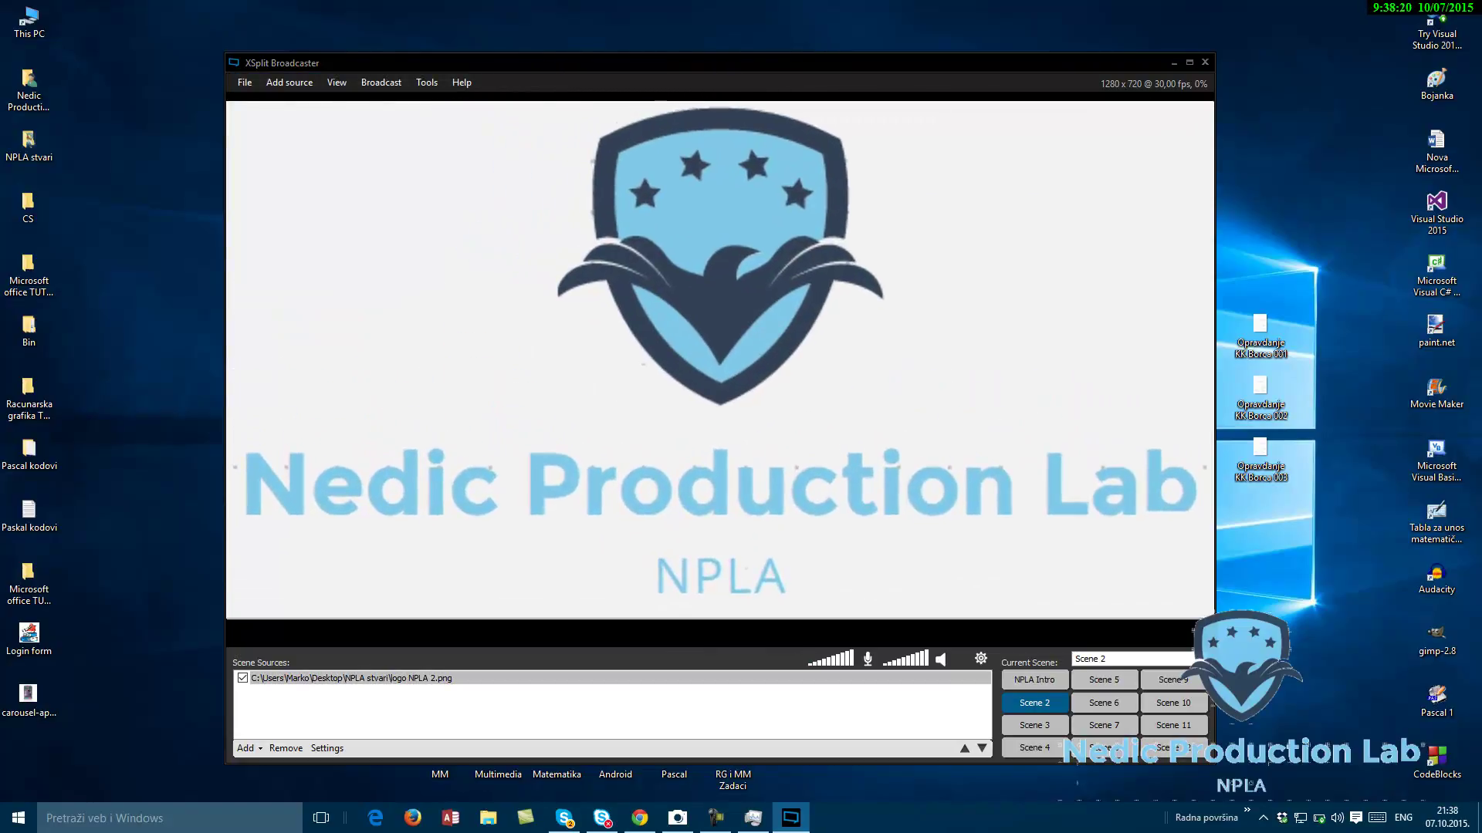
left_click_drag(1065, 522, 1082, 540)
Switch back and forth between the NPLA Intro scene and Scene 2 to preview the transition
left_click(1035, 679)
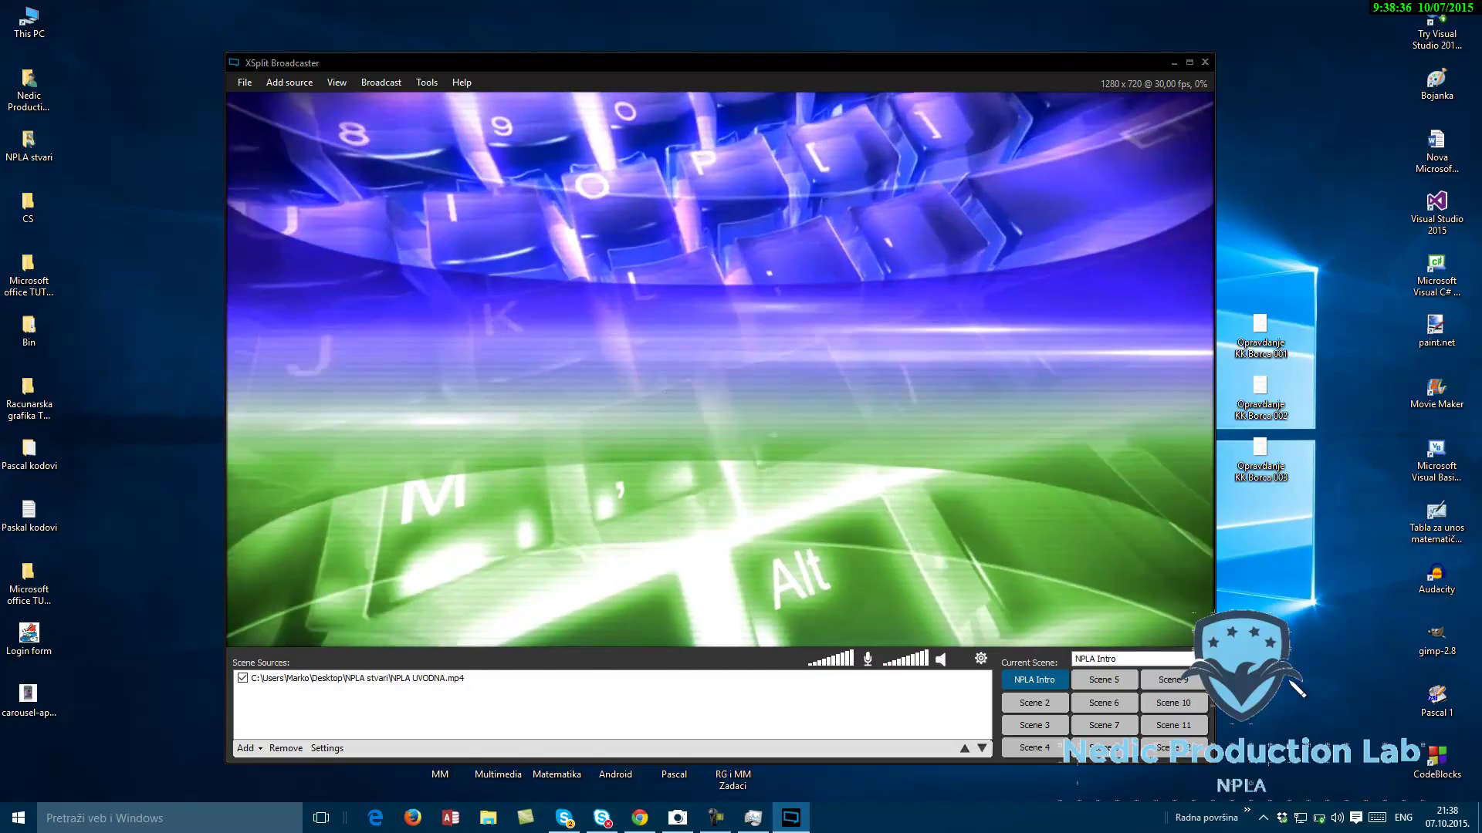
left_click(1033, 704)
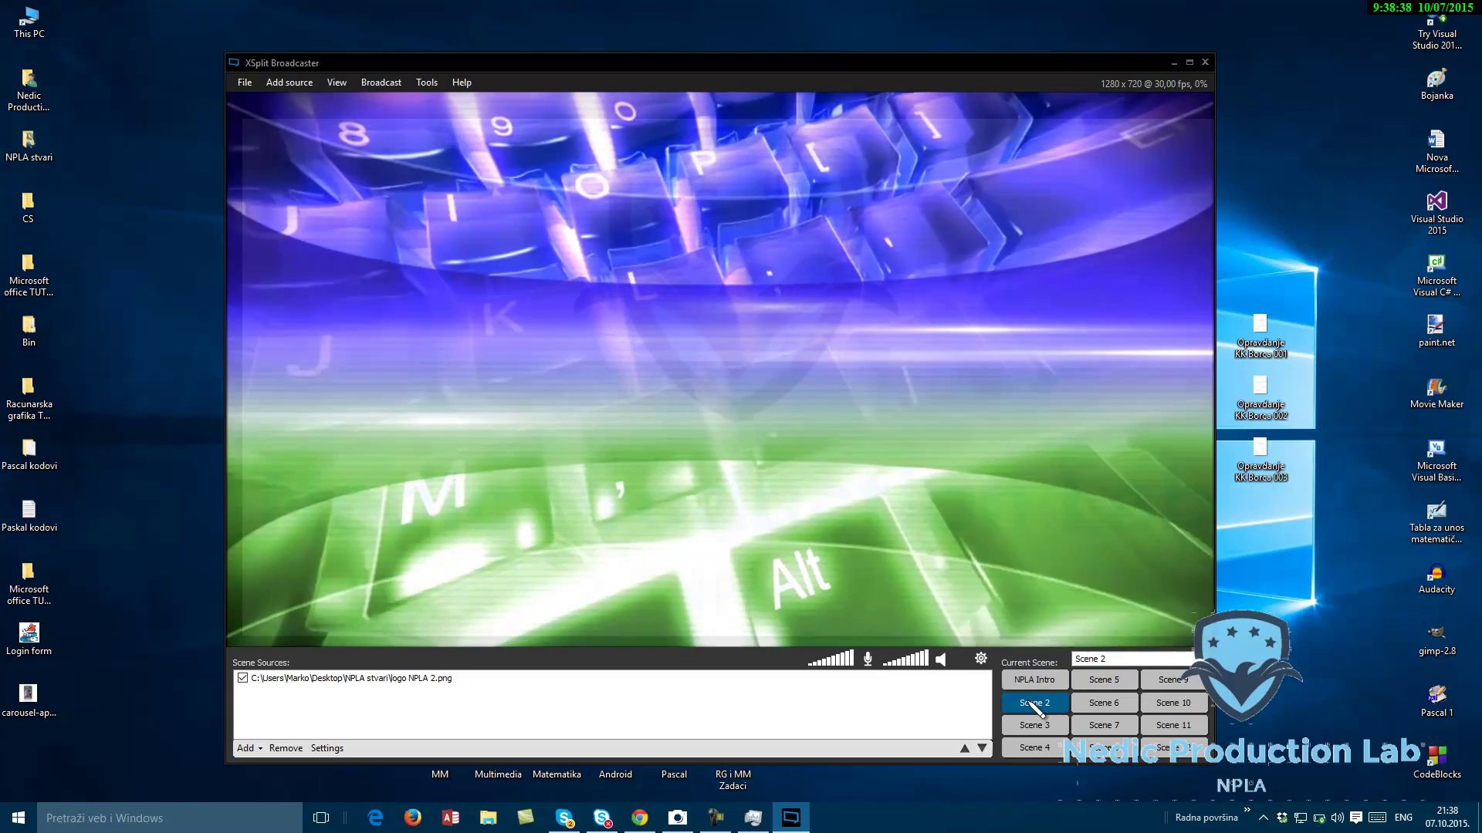
key("ctrl+1")
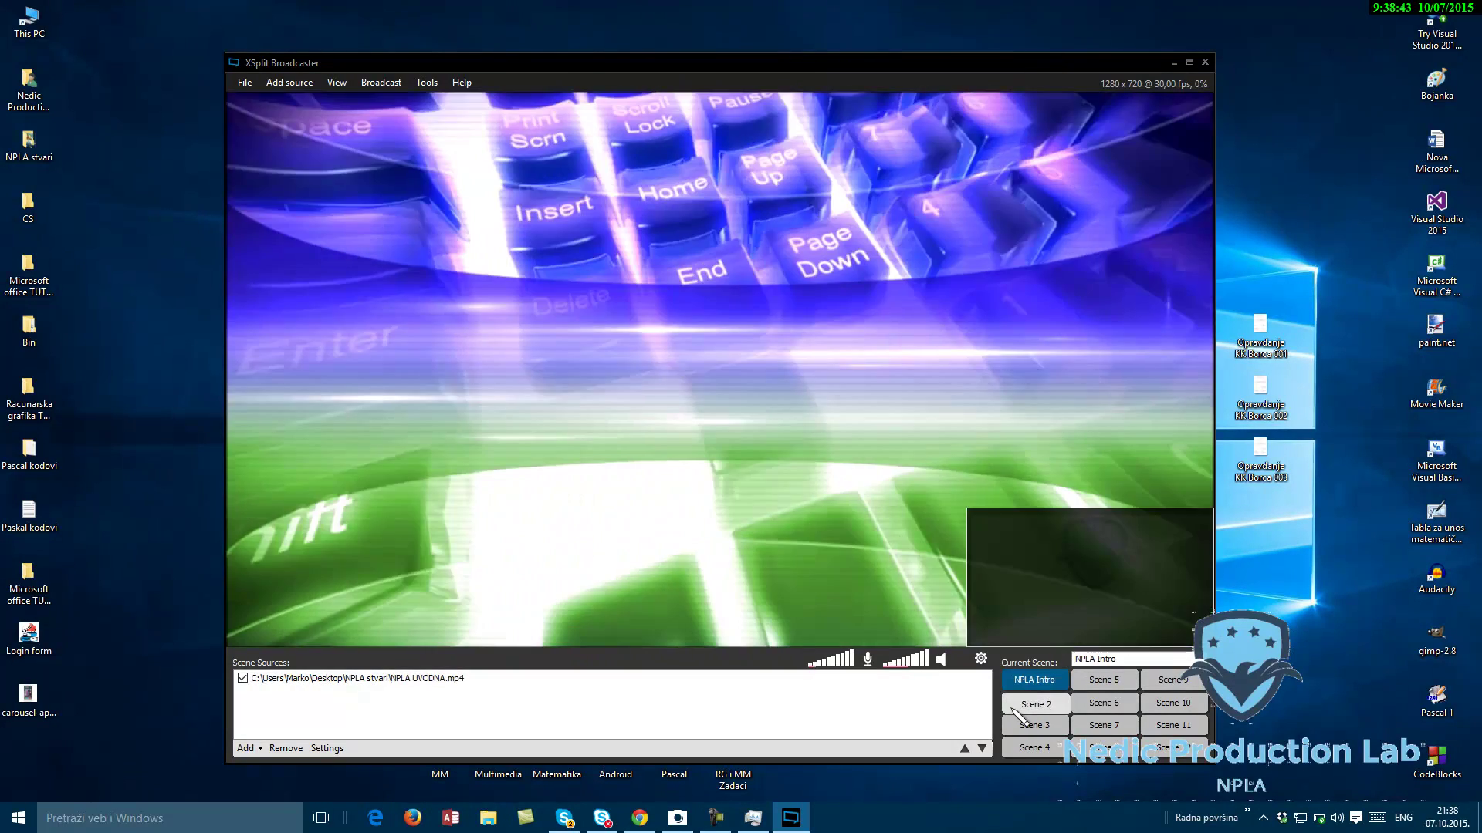
left_click(1036, 703)
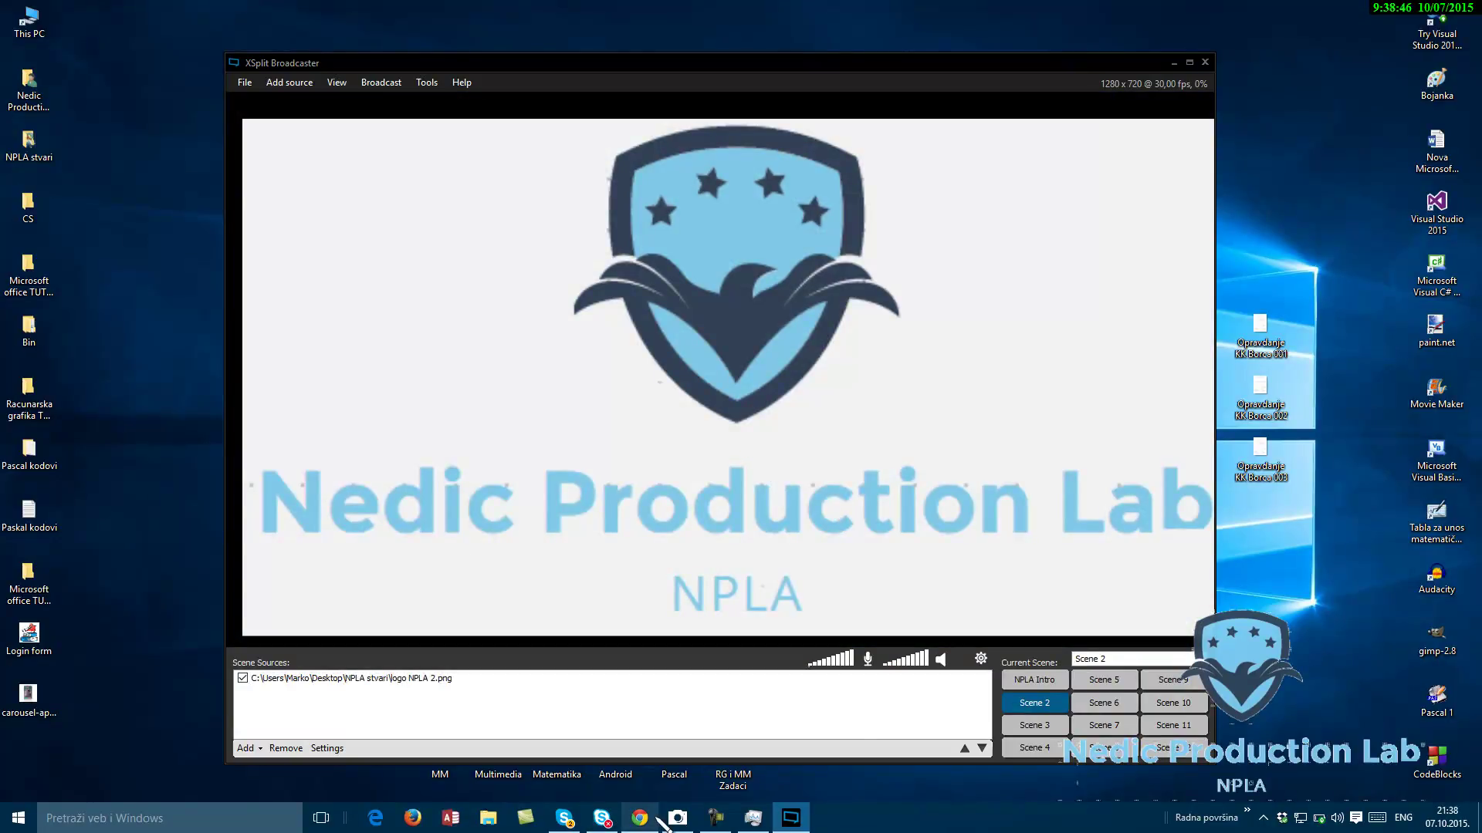
Switch to the Chrome browser window
left_click(717, 820)
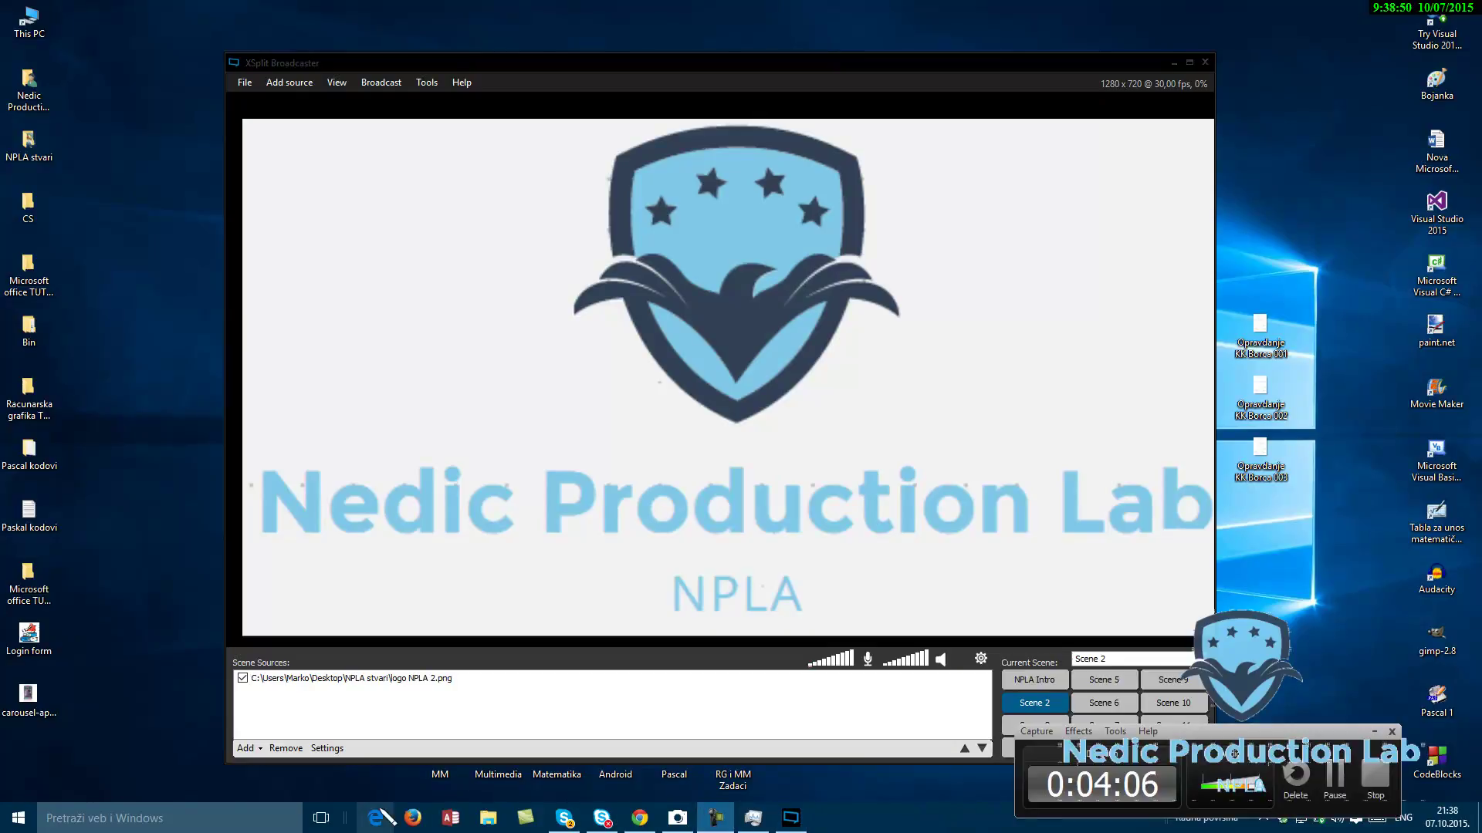
left_click(641, 818)
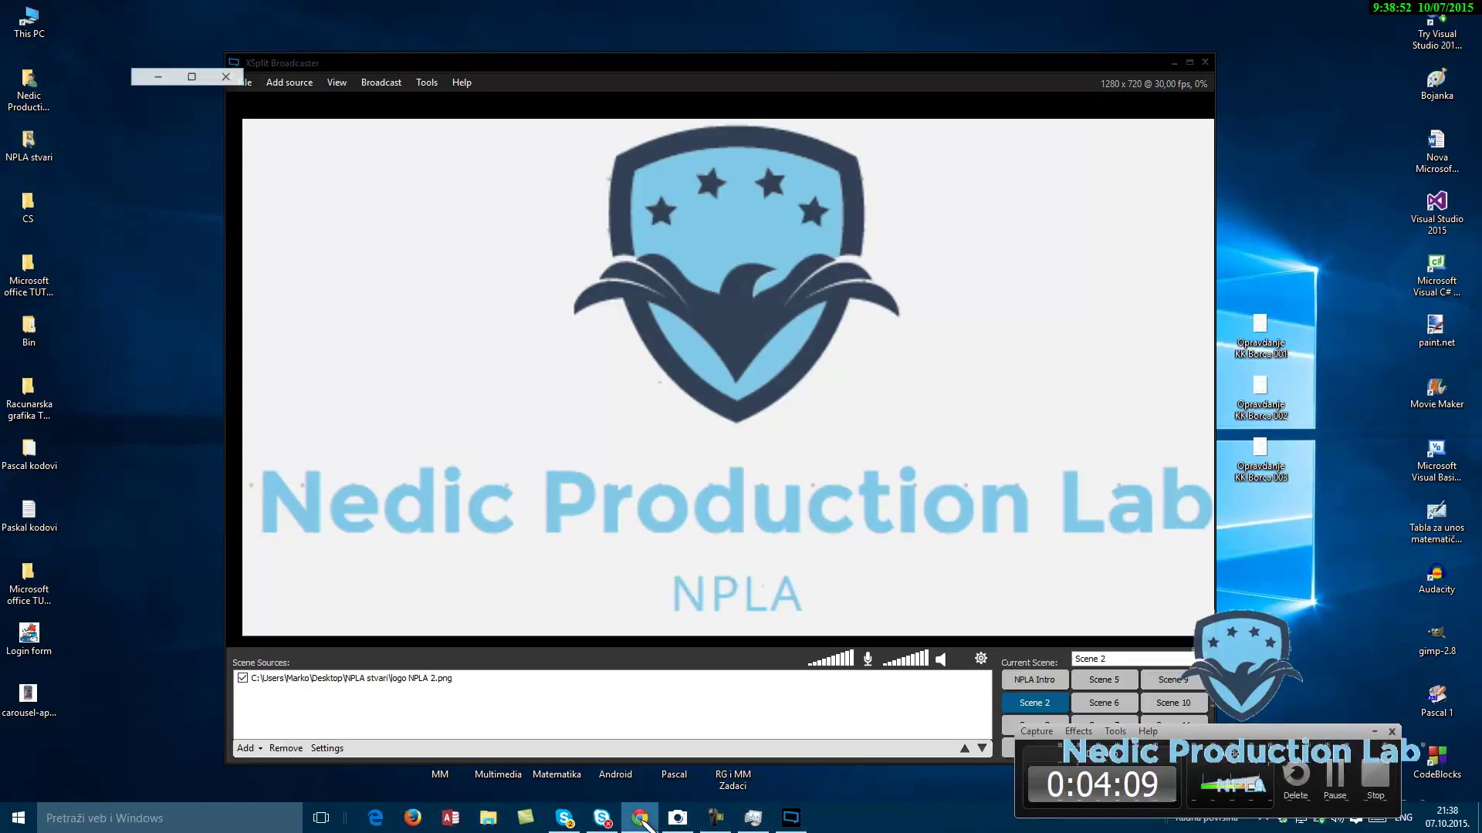